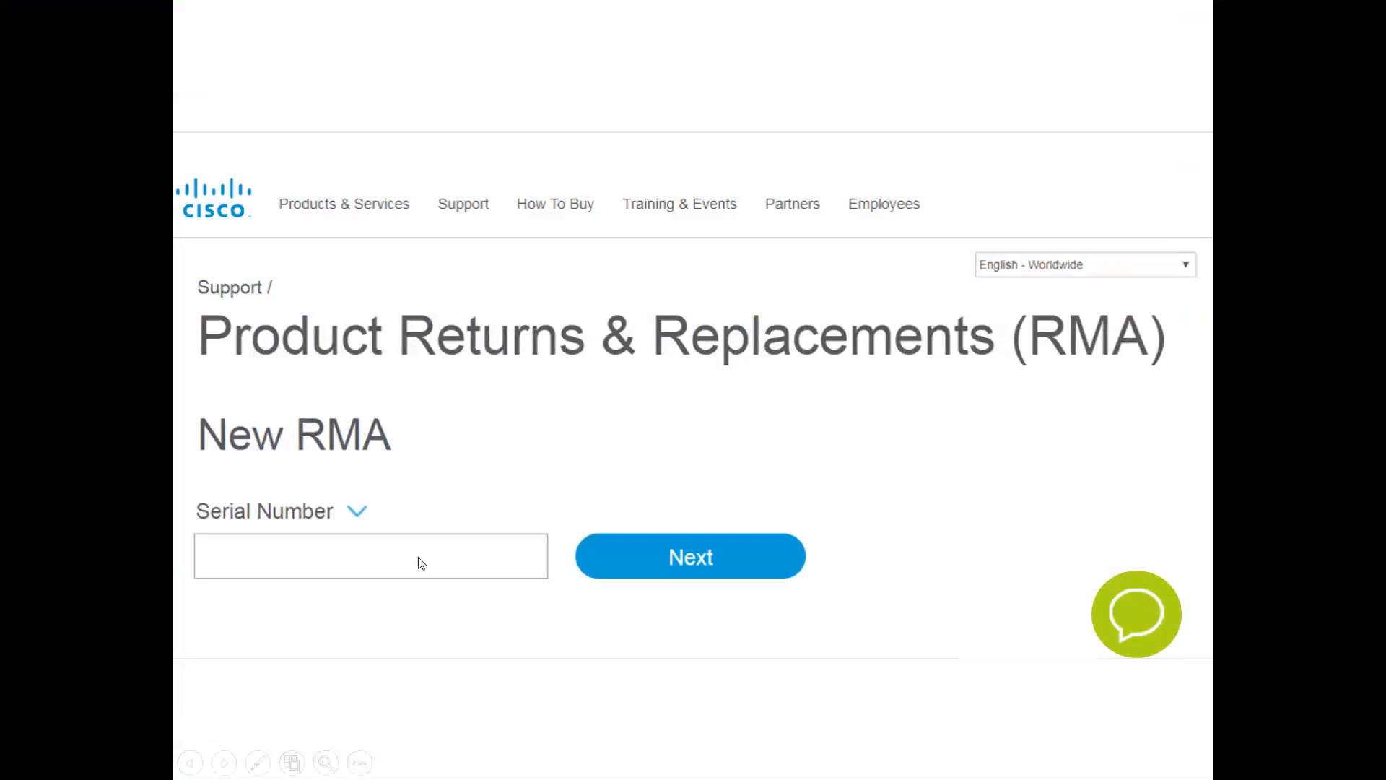
Start a new RMA by serial number with APR075001C6, open the support chat, and continue to the part information
click(357, 512)
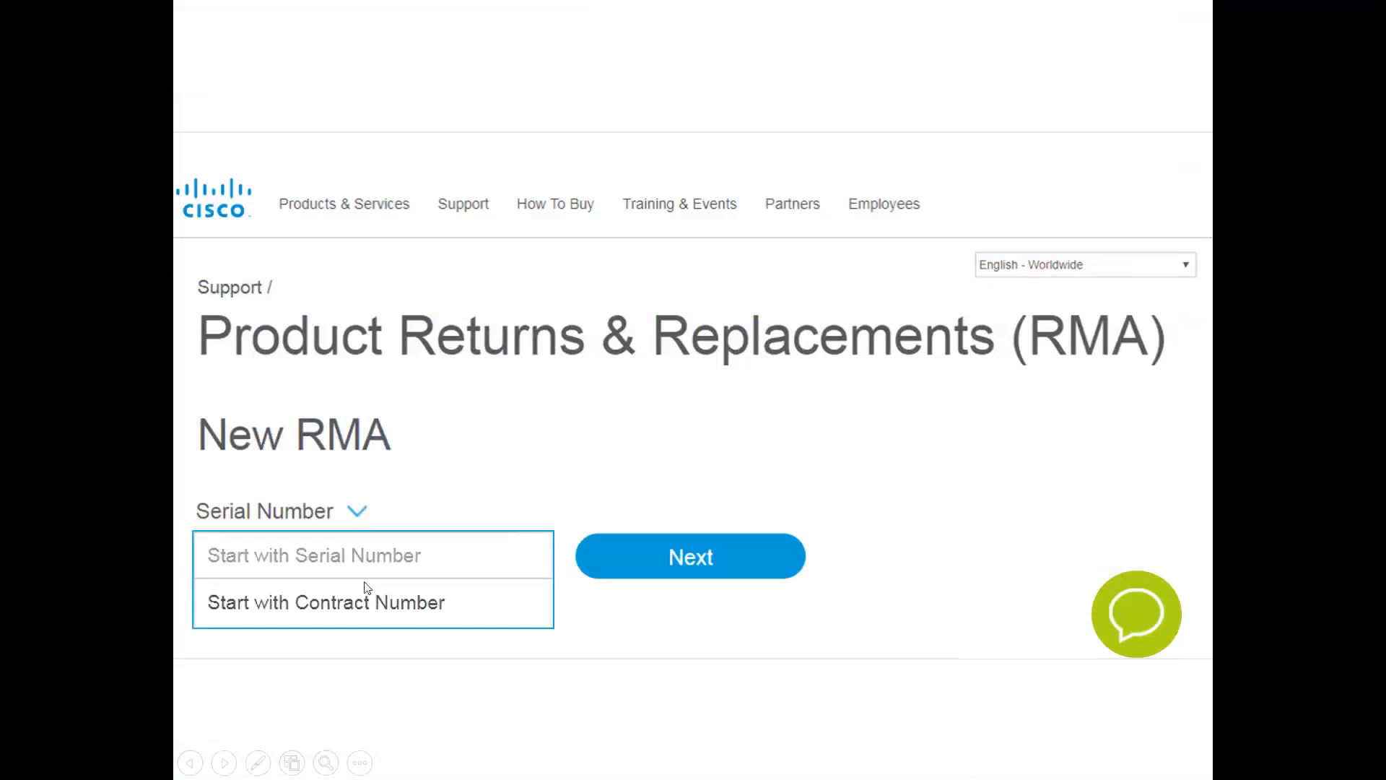
click(383, 569)
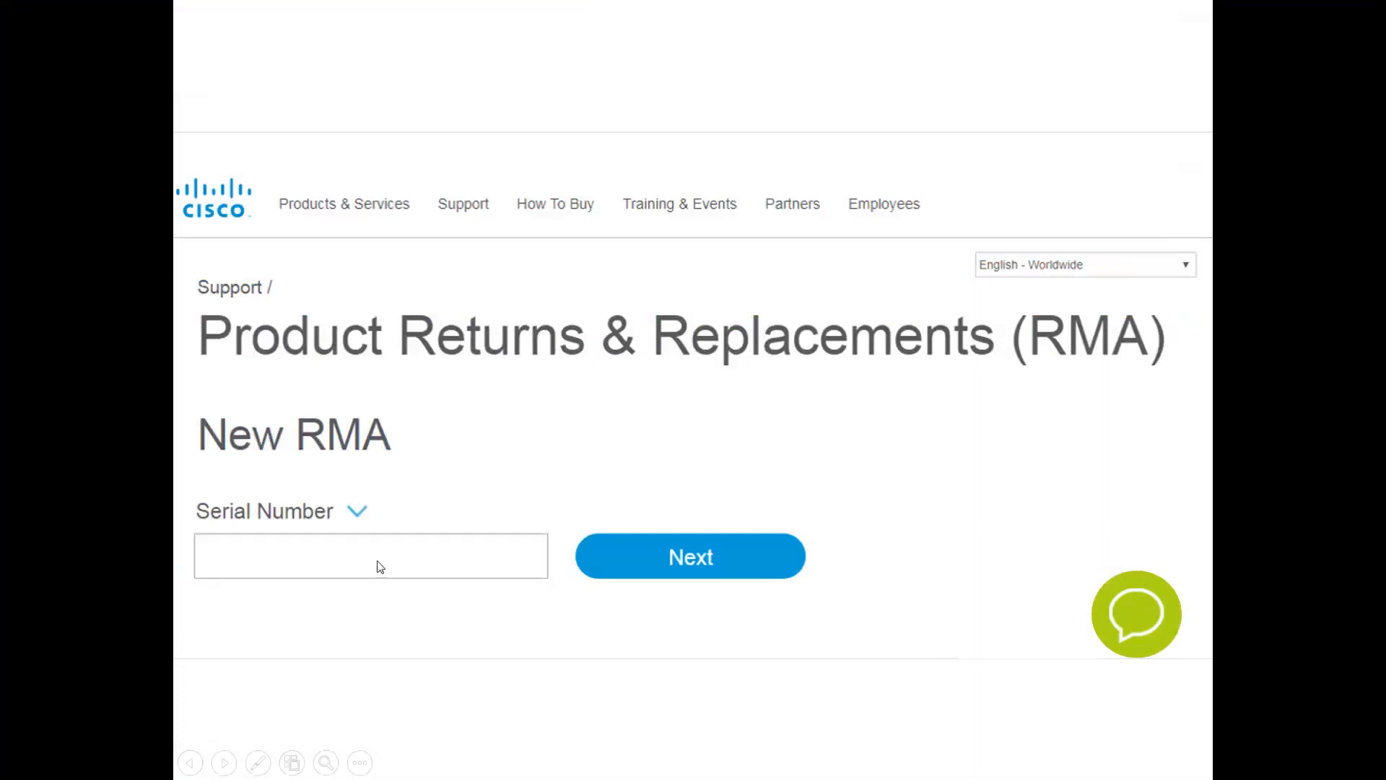
click(378, 563)
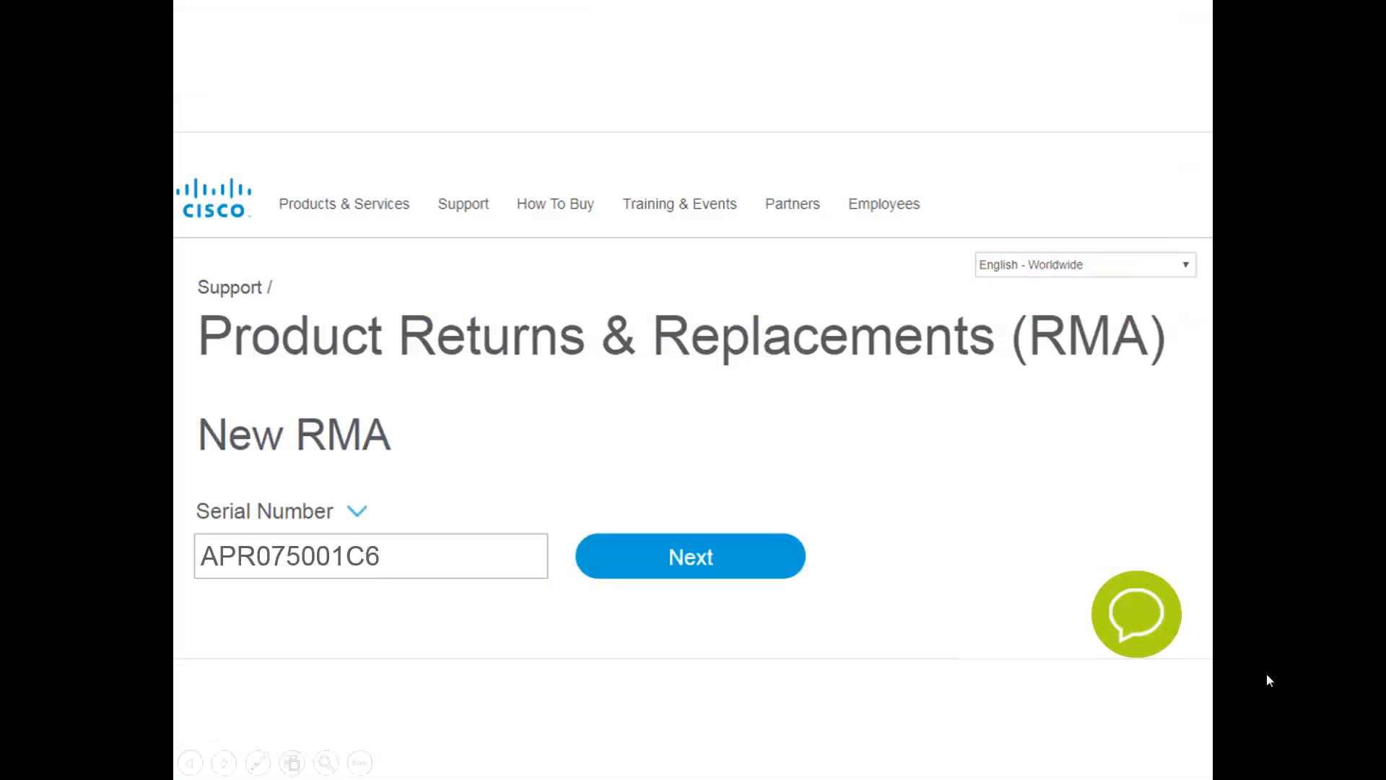
click(1150, 622)
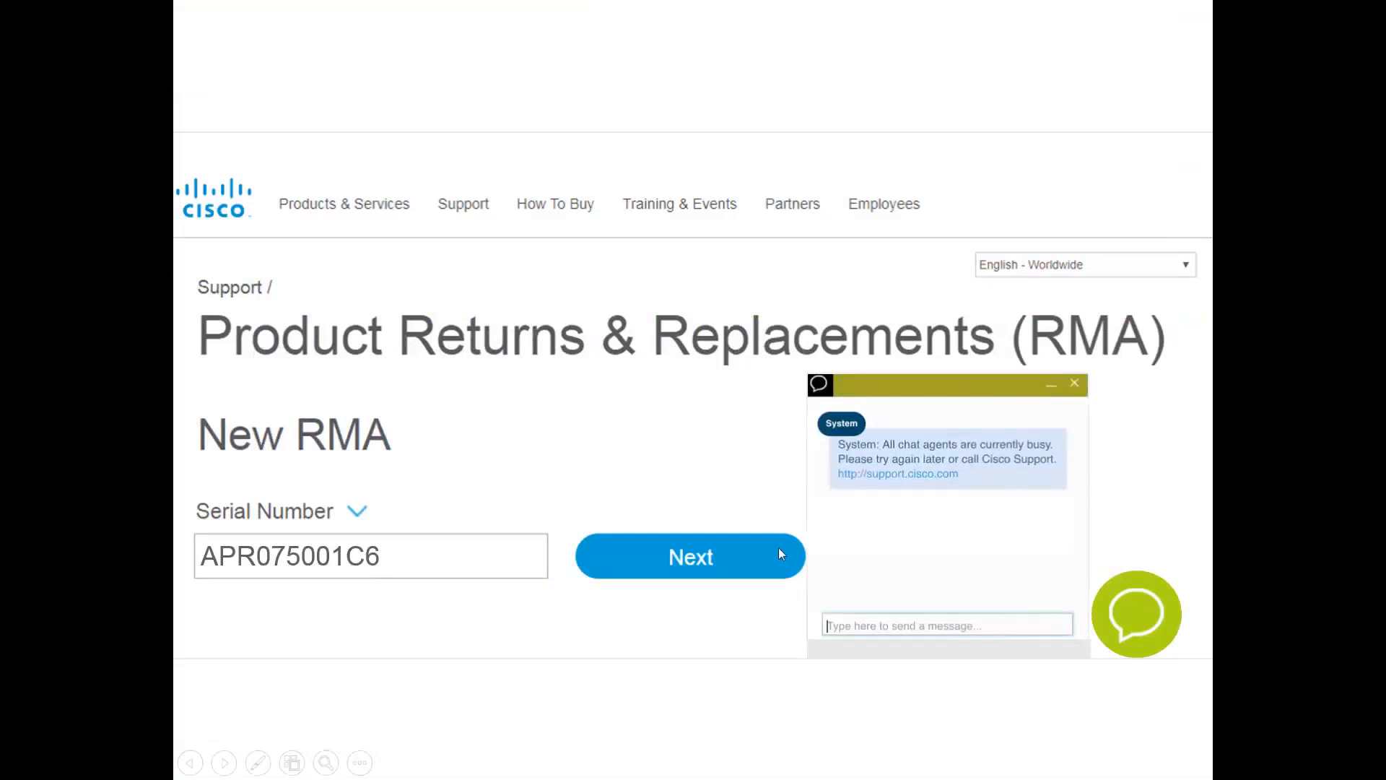
click(701, 552)
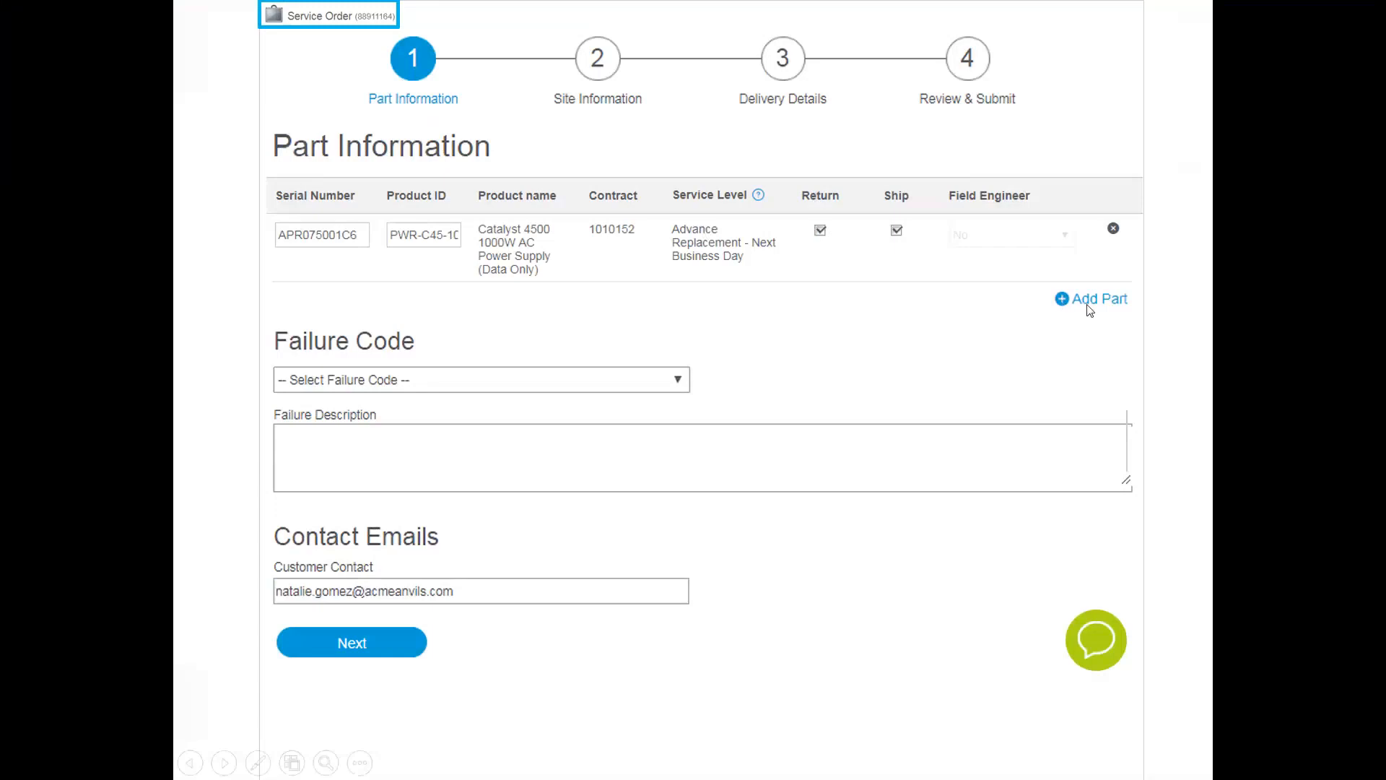
Set the failure code to HW Fail - Other with the description "Will not turn on" and continue to the site information
click(520, 390)
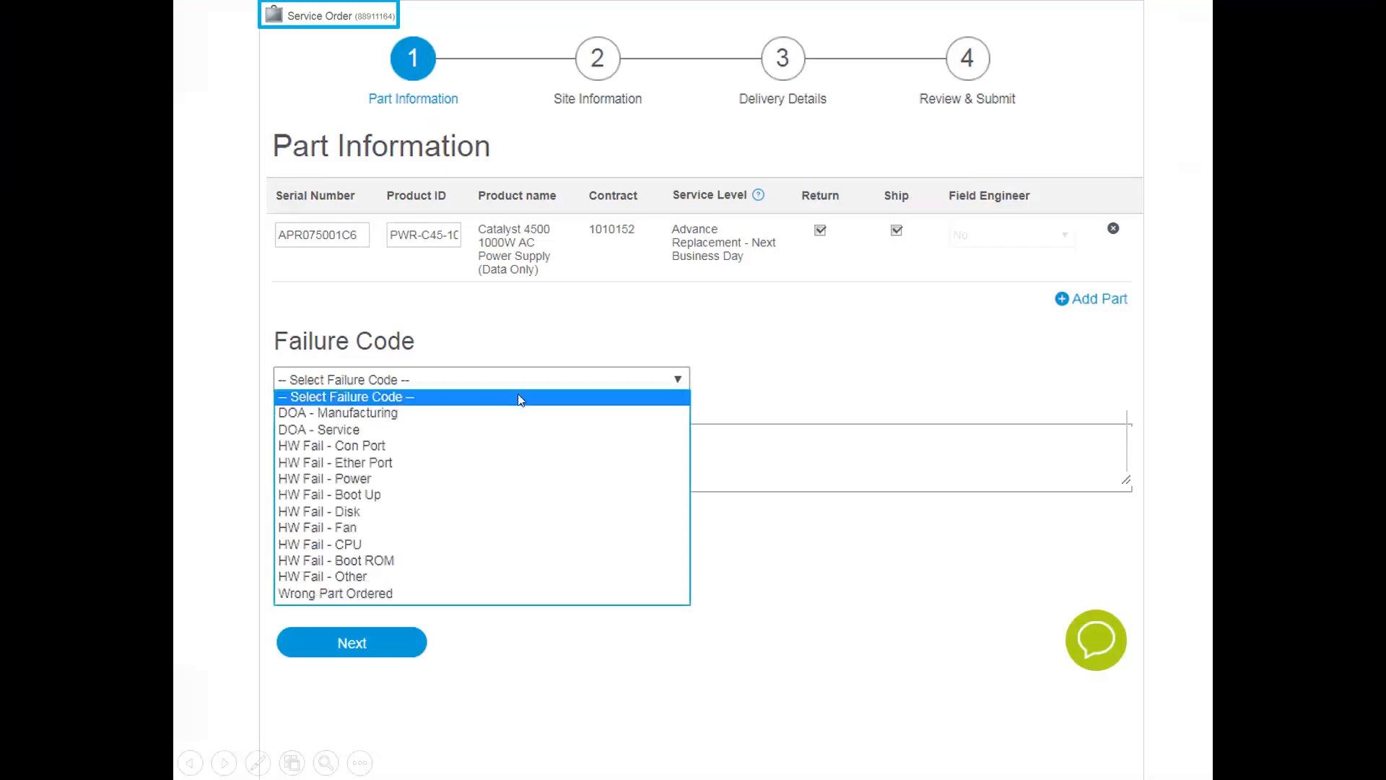
click(369, 578)
click(376, 451)
text(Will not turn on)
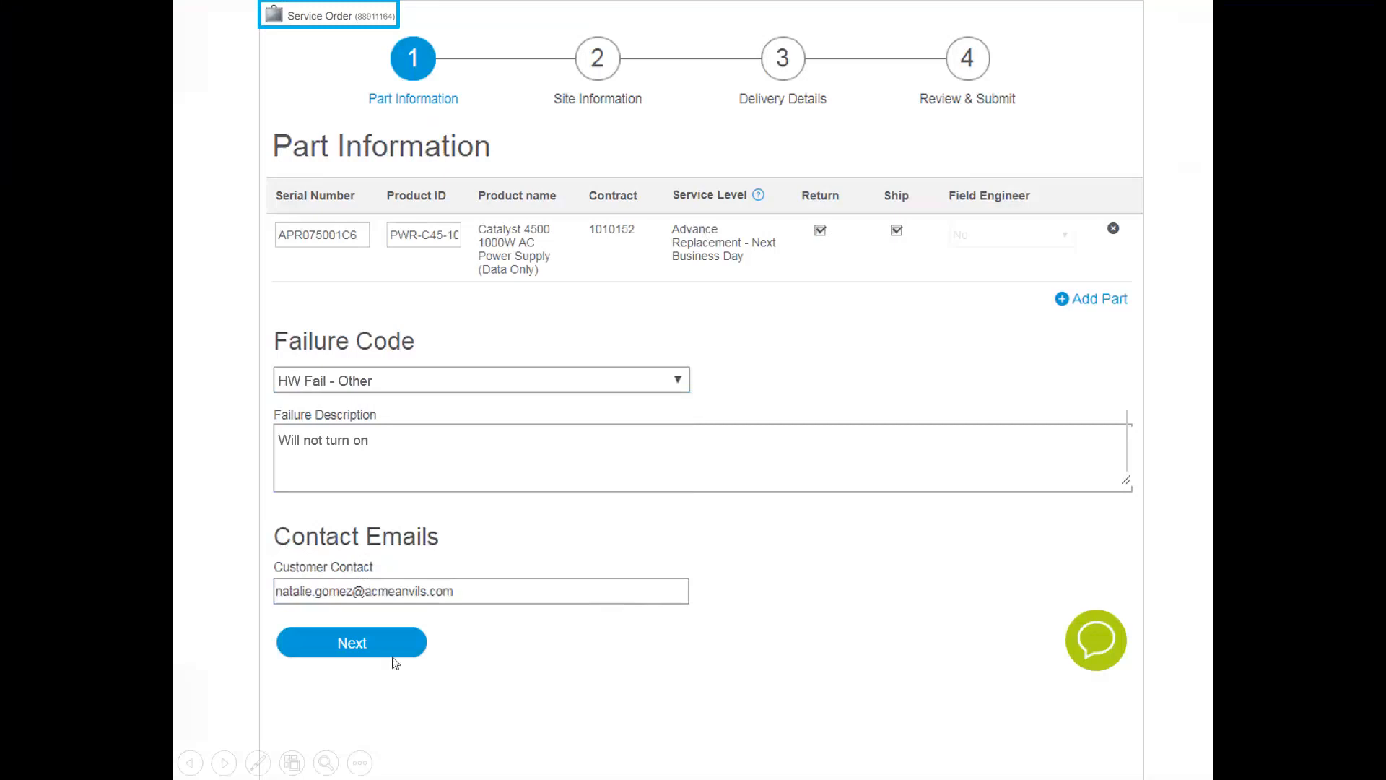
click(353, 643)
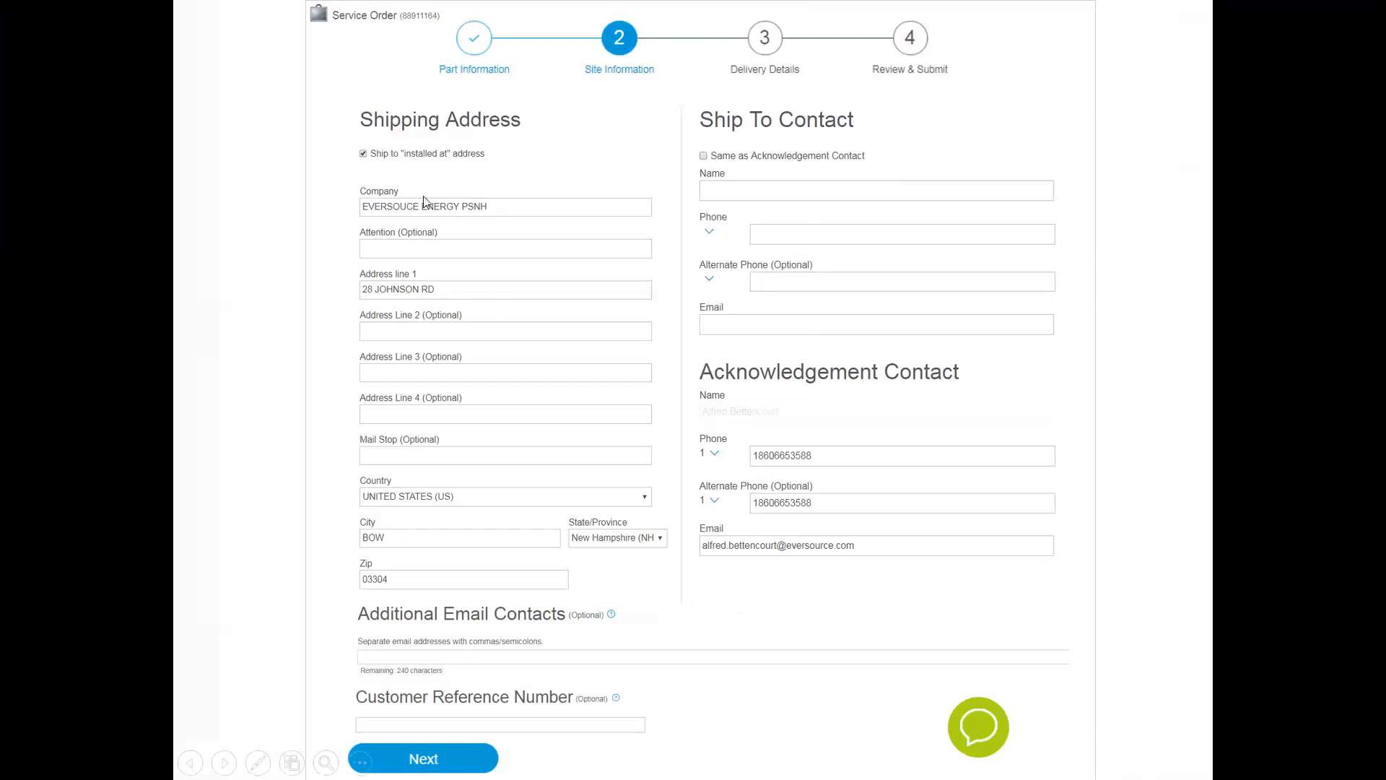
Toggle shipping to the installed-at address off and back on, and use the acknowledgement contact as the ship-to contact
click(363, 154)
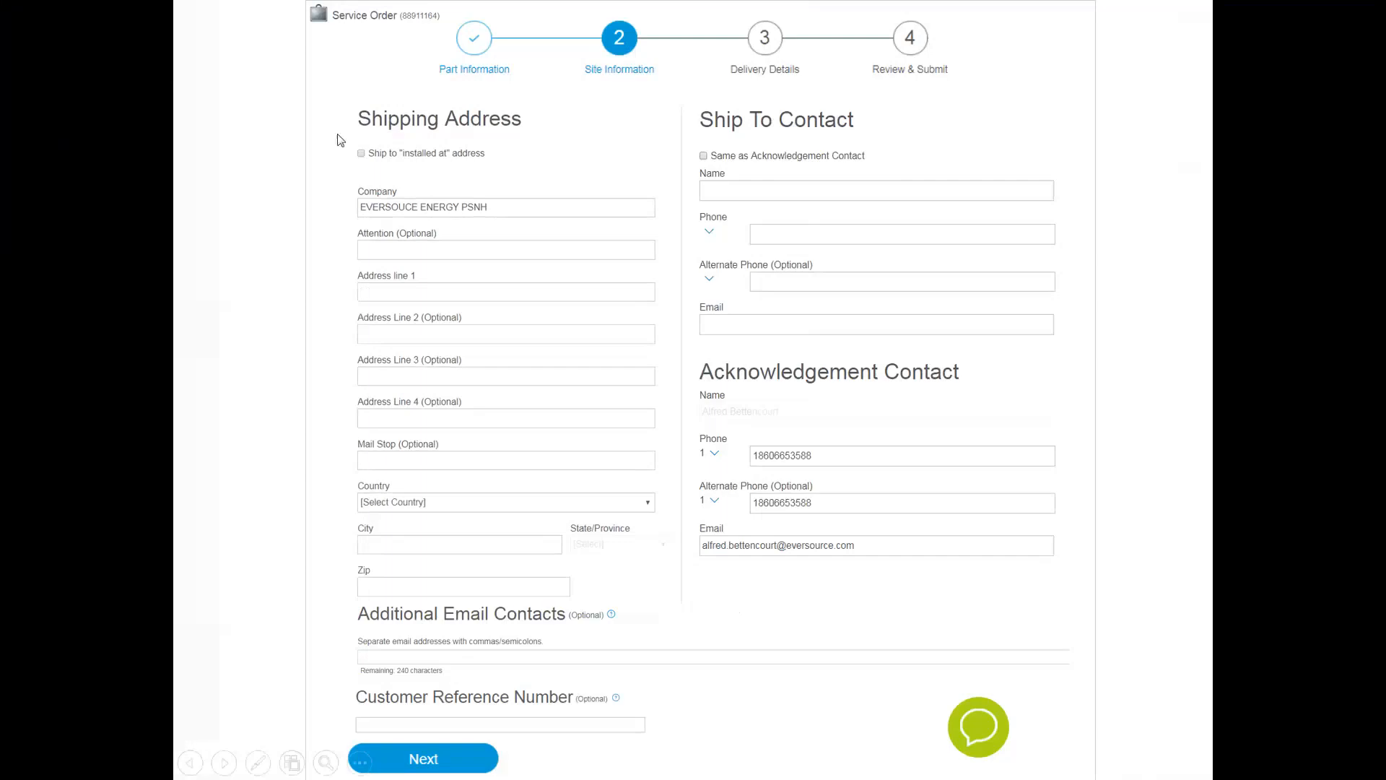
click(361, 153)
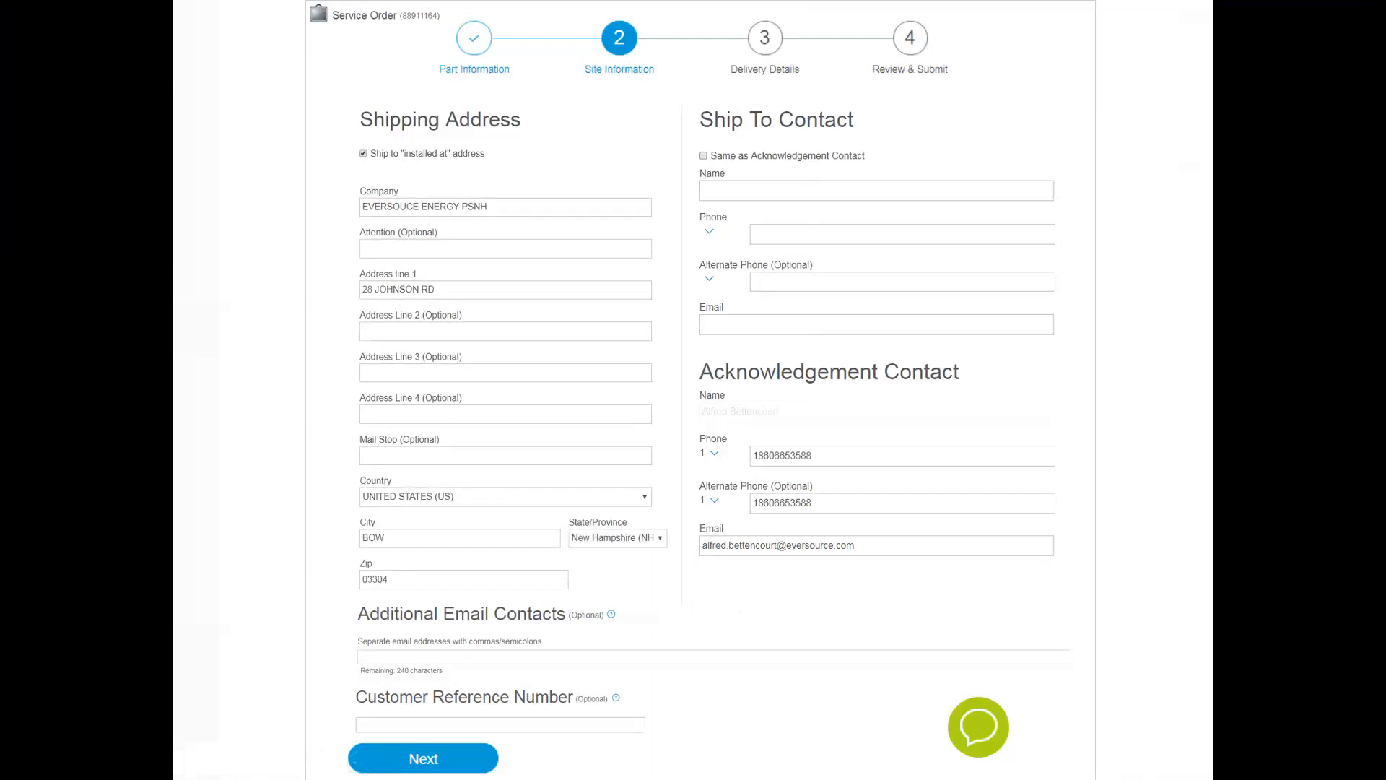
click(704, 156)
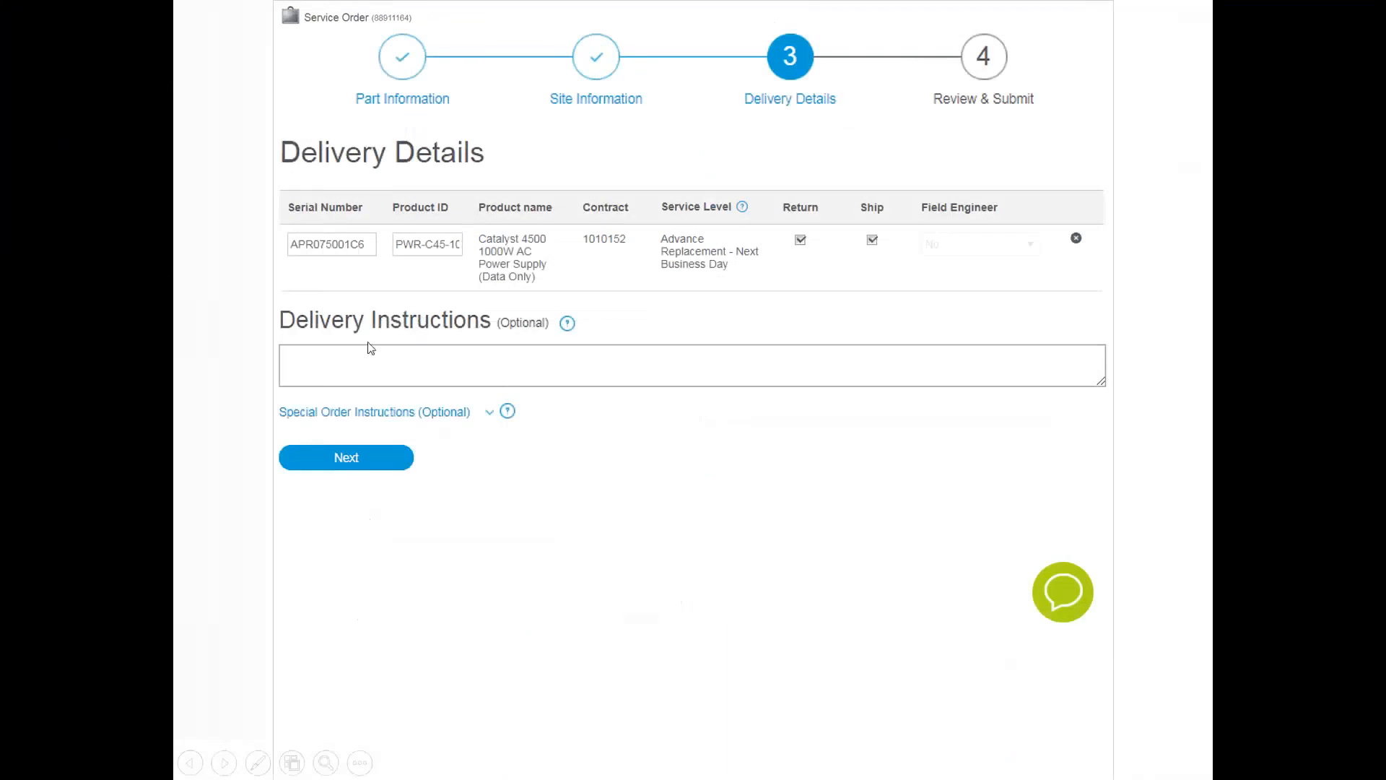
Expand the special order instructions, view their help note, continue without adding instructions, and submit the RMA
click(489, 413)
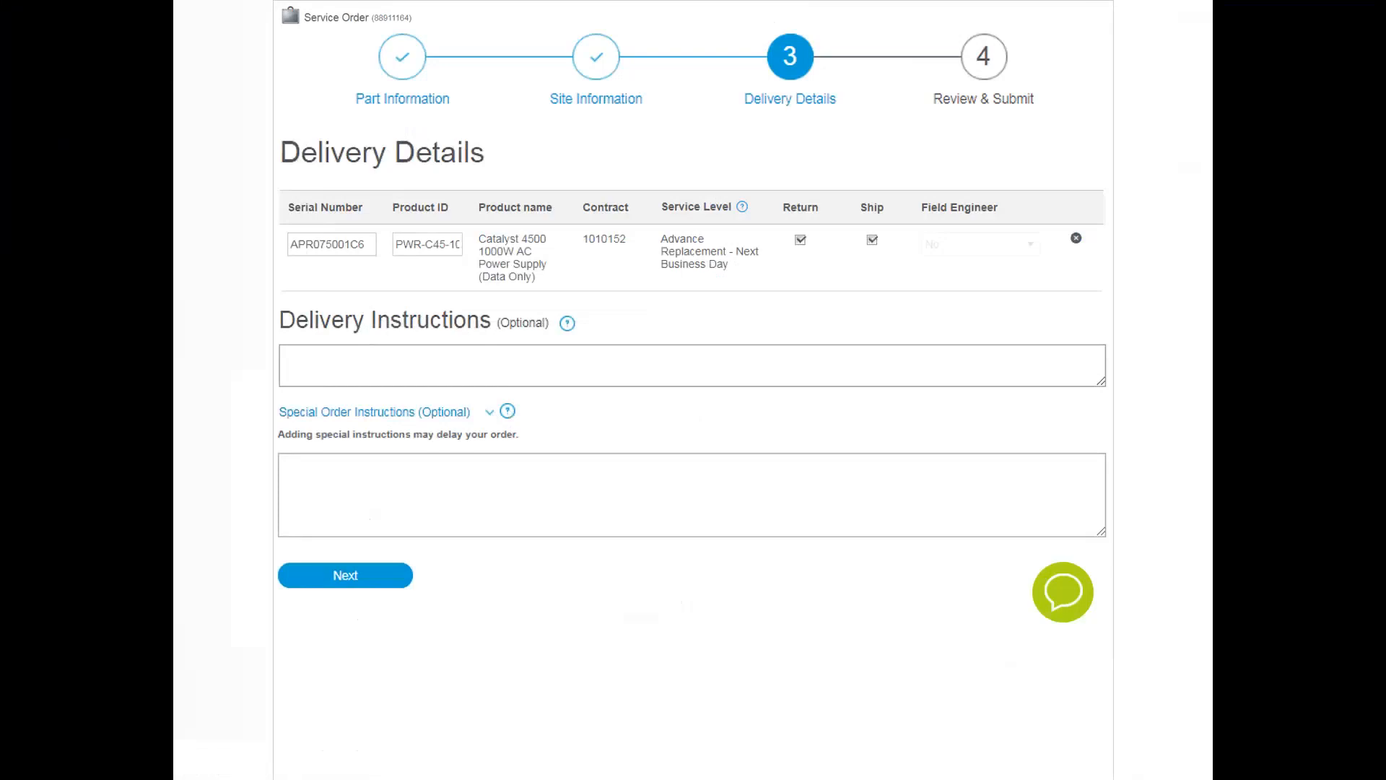
click(508, 411)
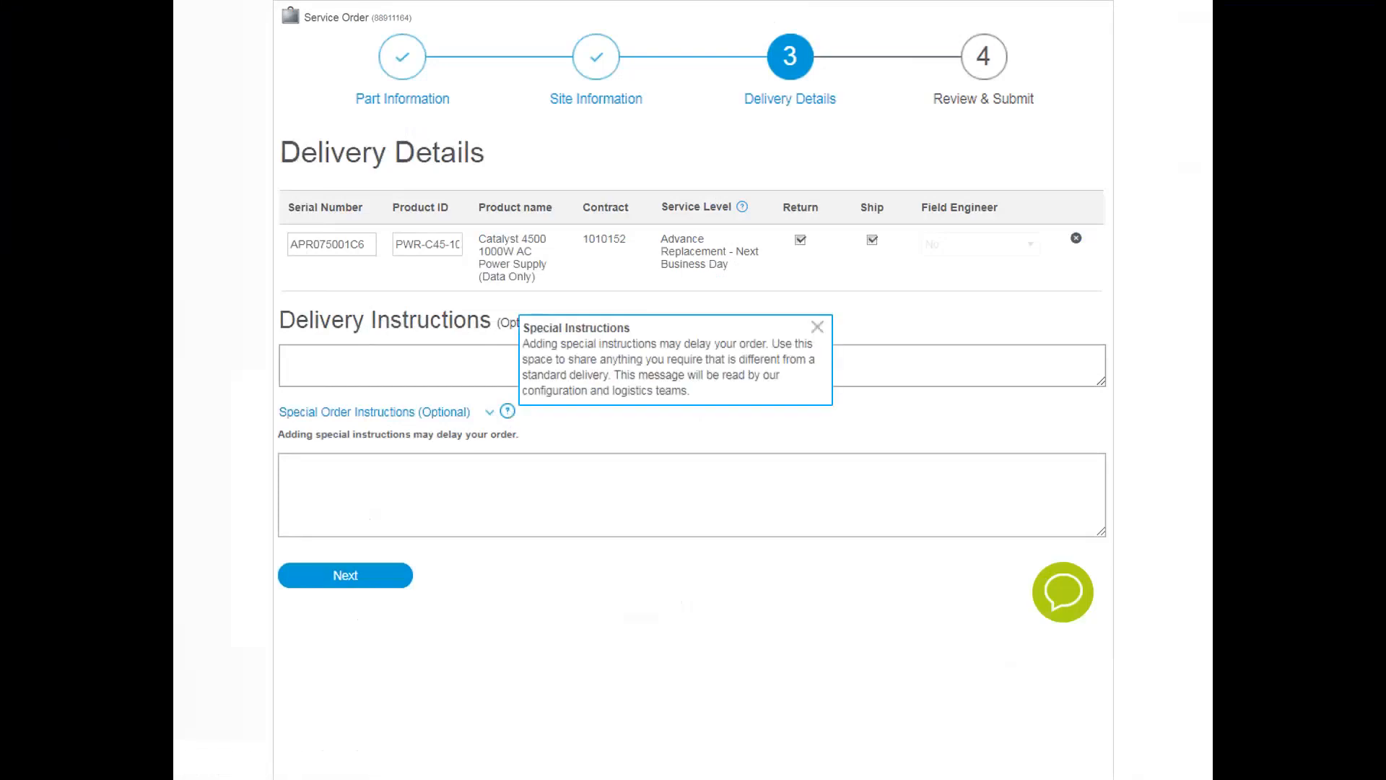
click(506, 410)
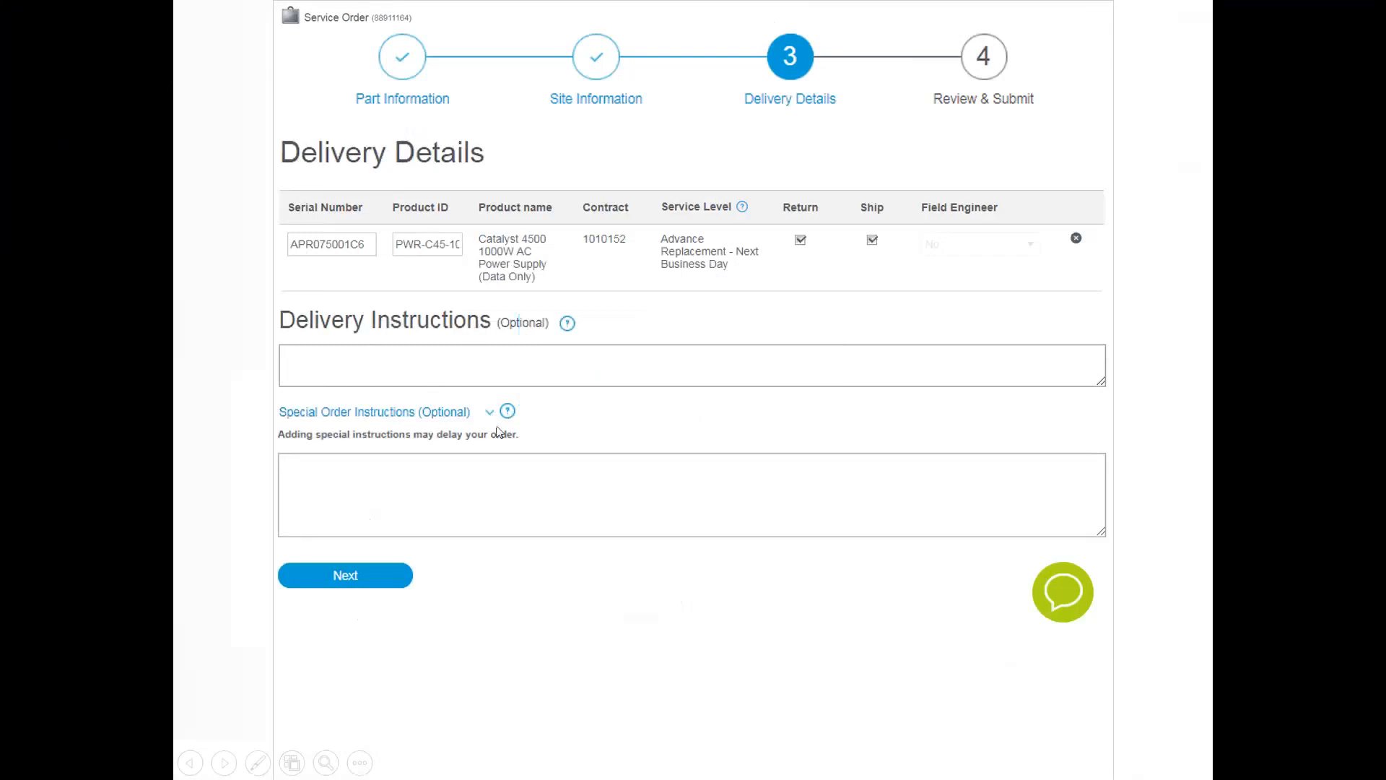
click(372, 582)
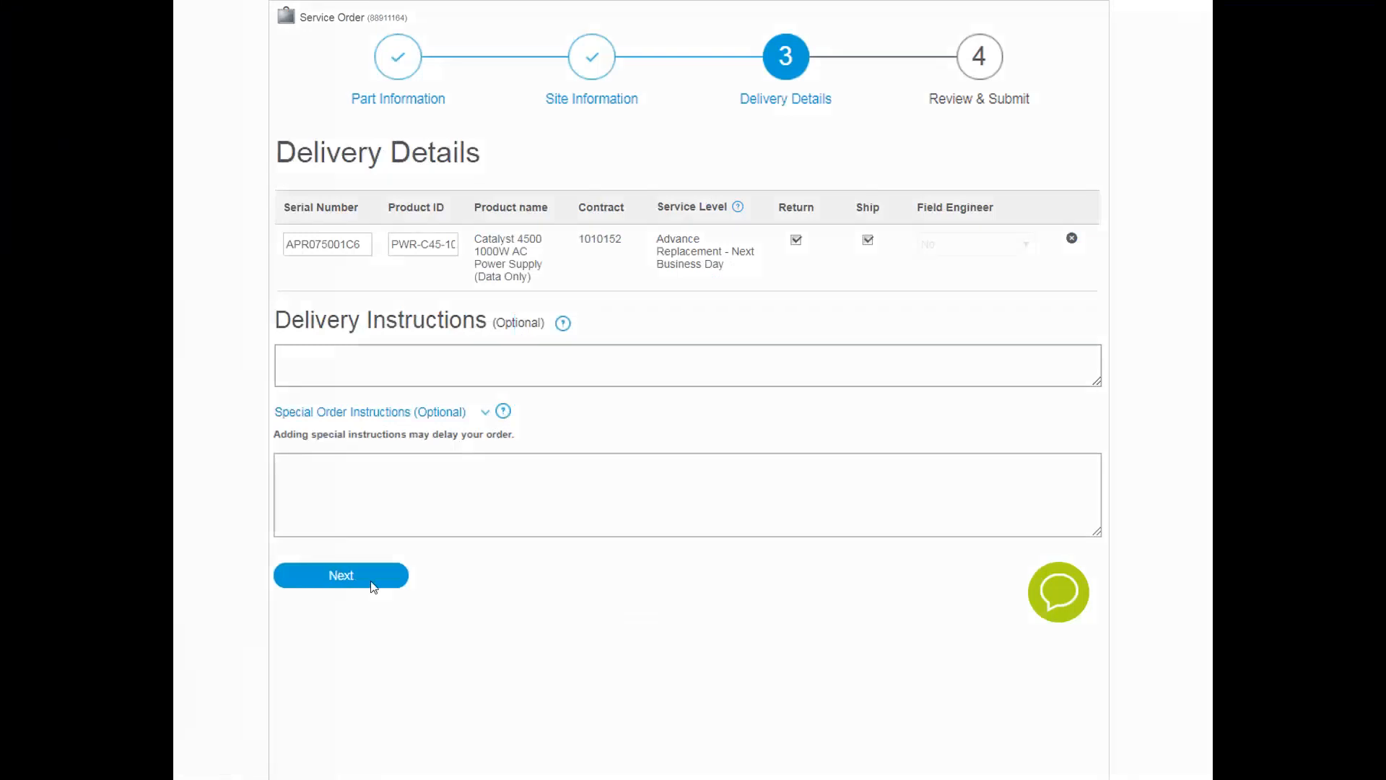
click(371, 582)
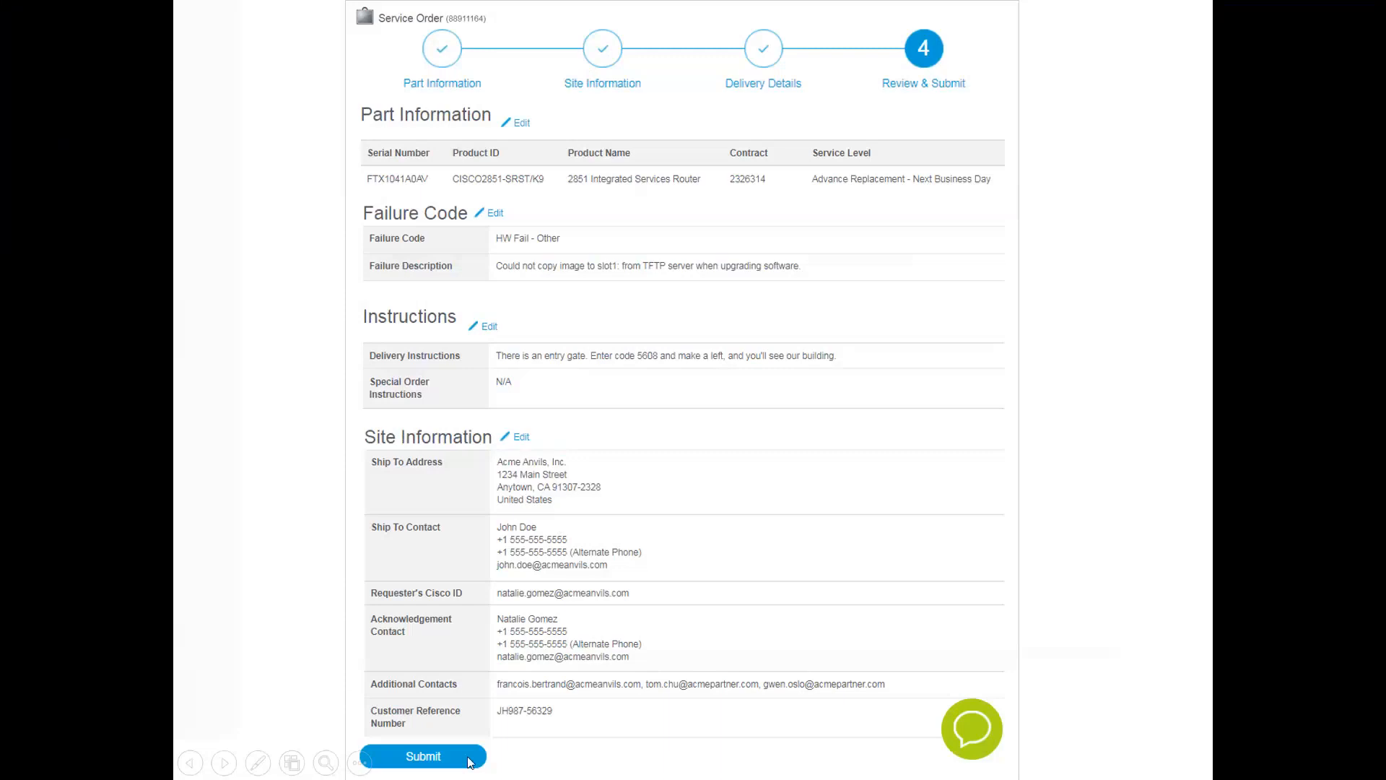
click(423, 756)
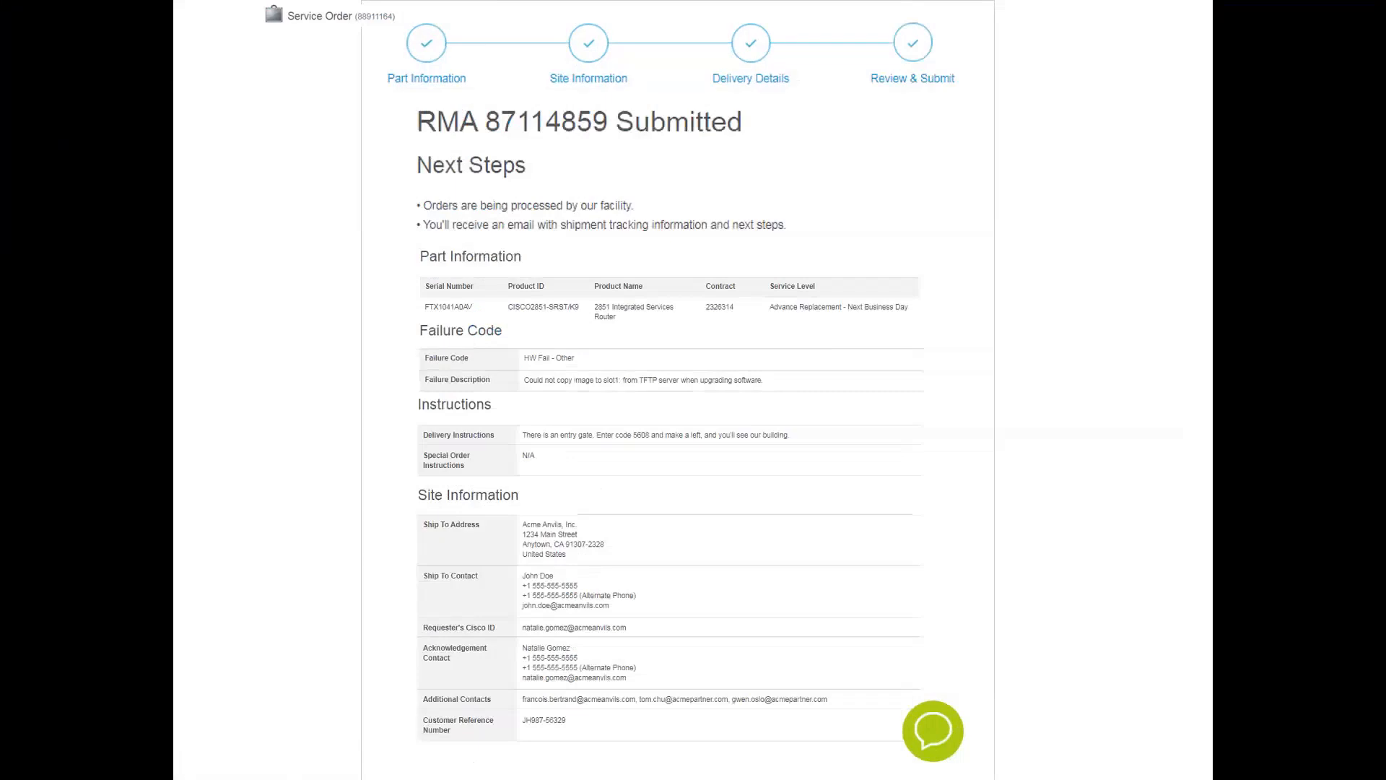
Start another RMA by serial number with FTX1812506Y and continue to its part information
click(561, 659)
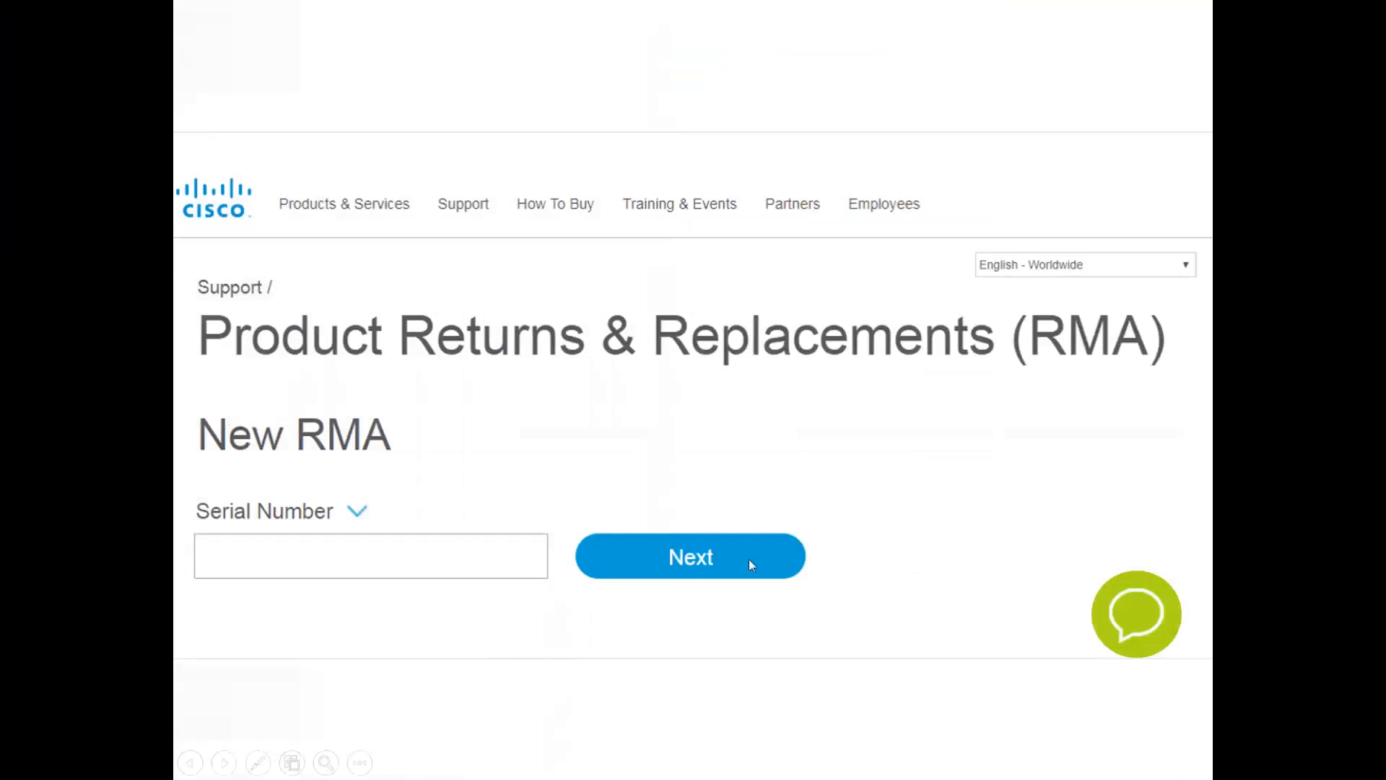
click(357, 514)
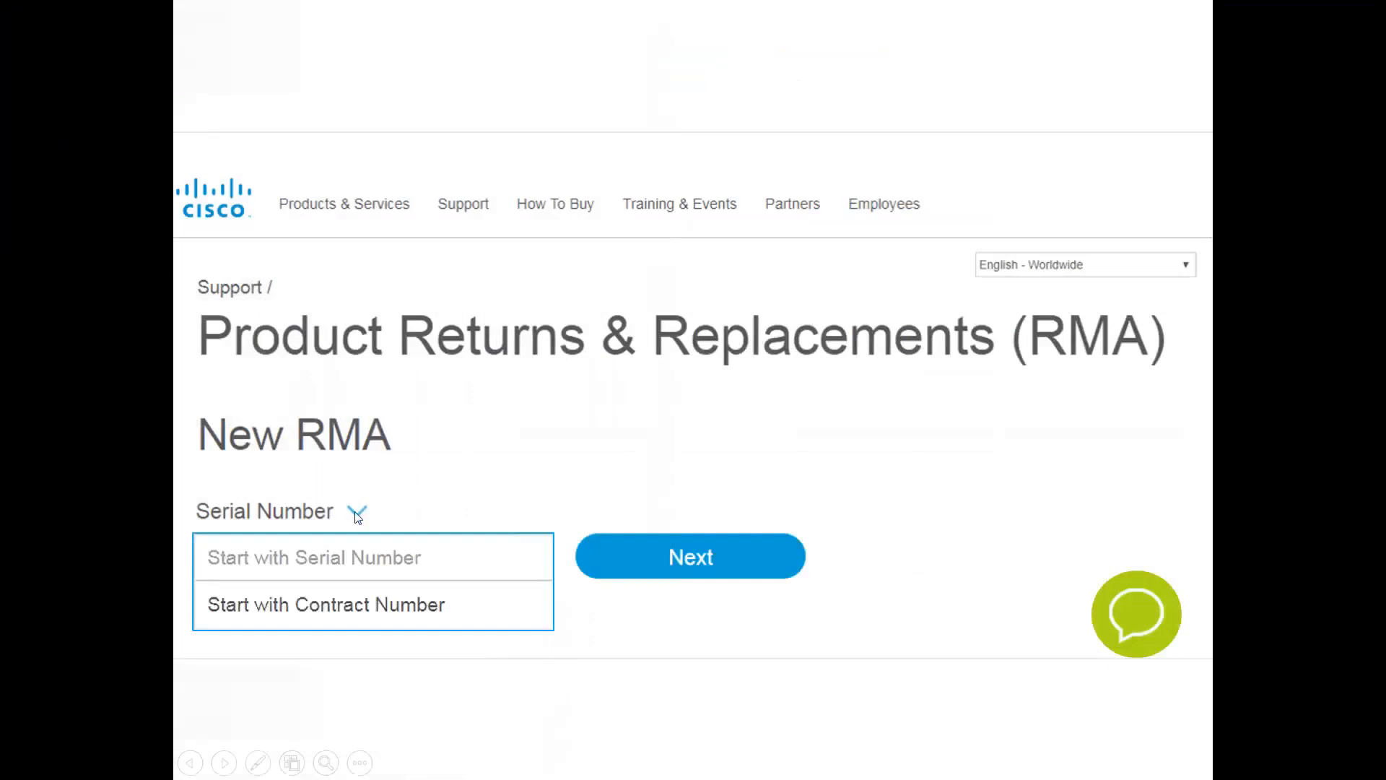
click(312, 558)
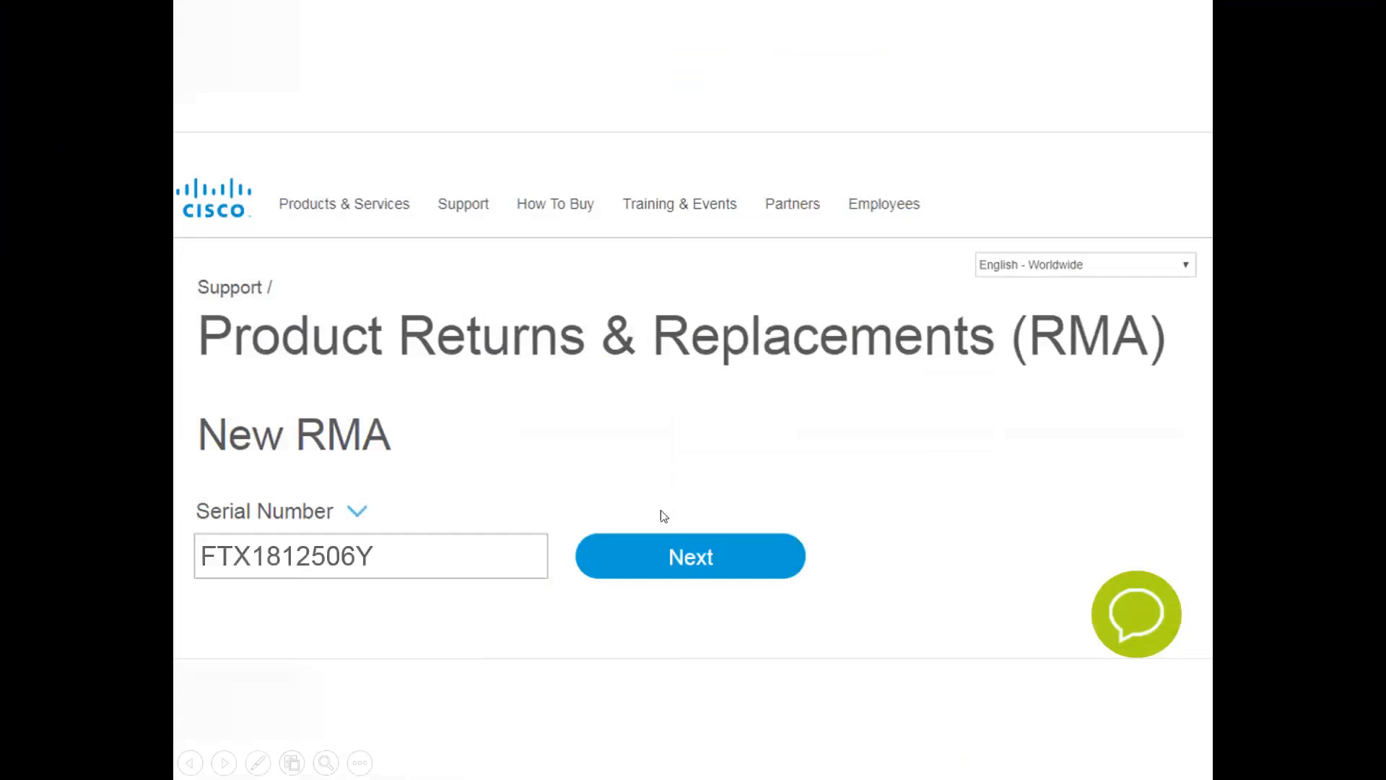
click(722, 557)
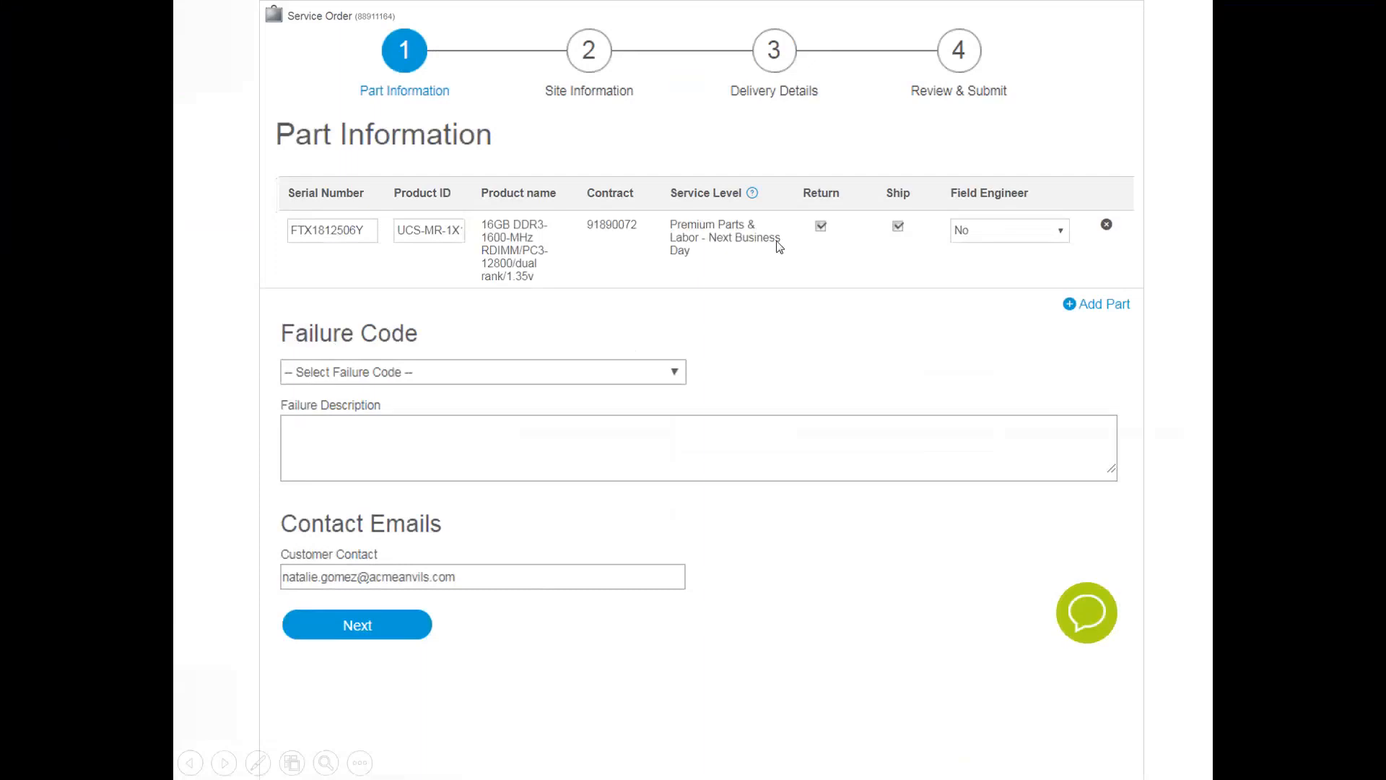
Request a field engineer, set the failure code to HW Fail - Other with description "Will not turn on", and continue to the site information
click(1036, 236)
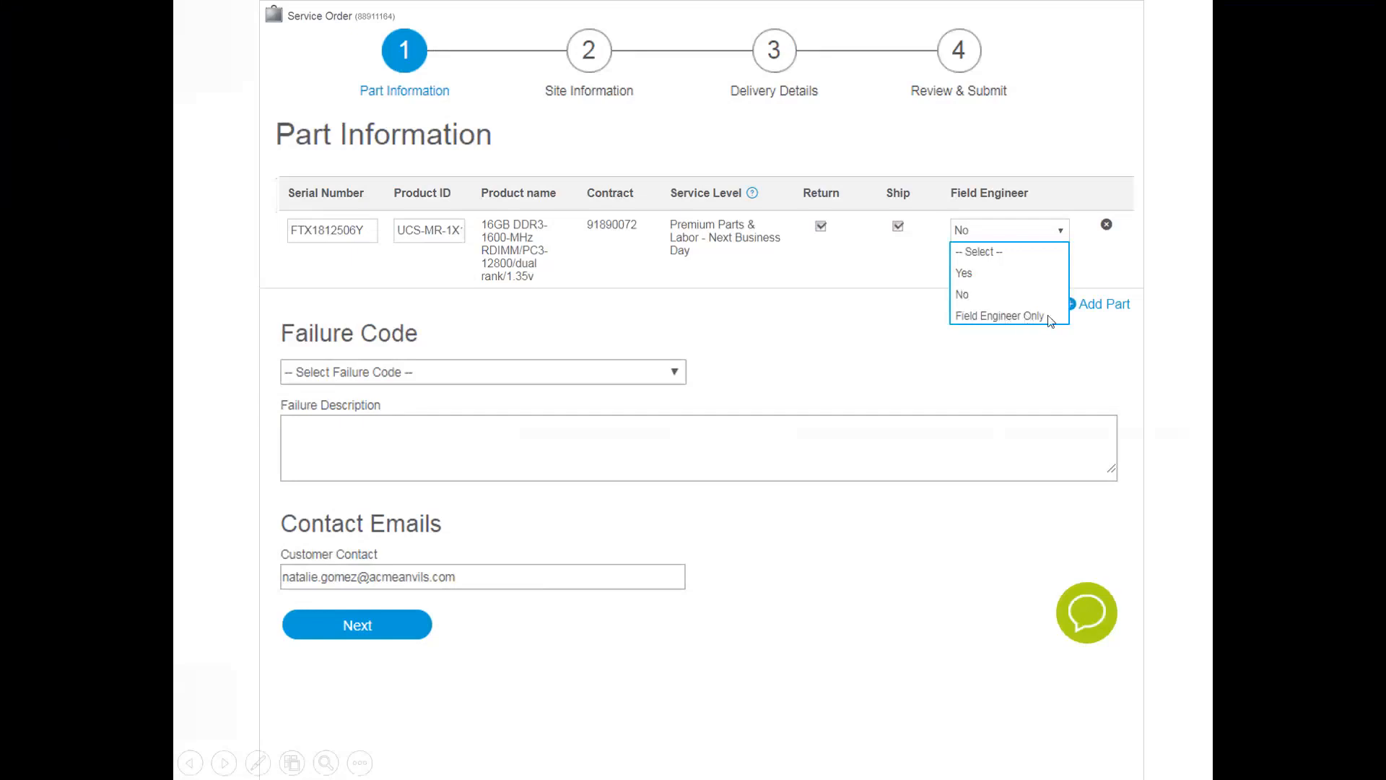
click(977, 274)
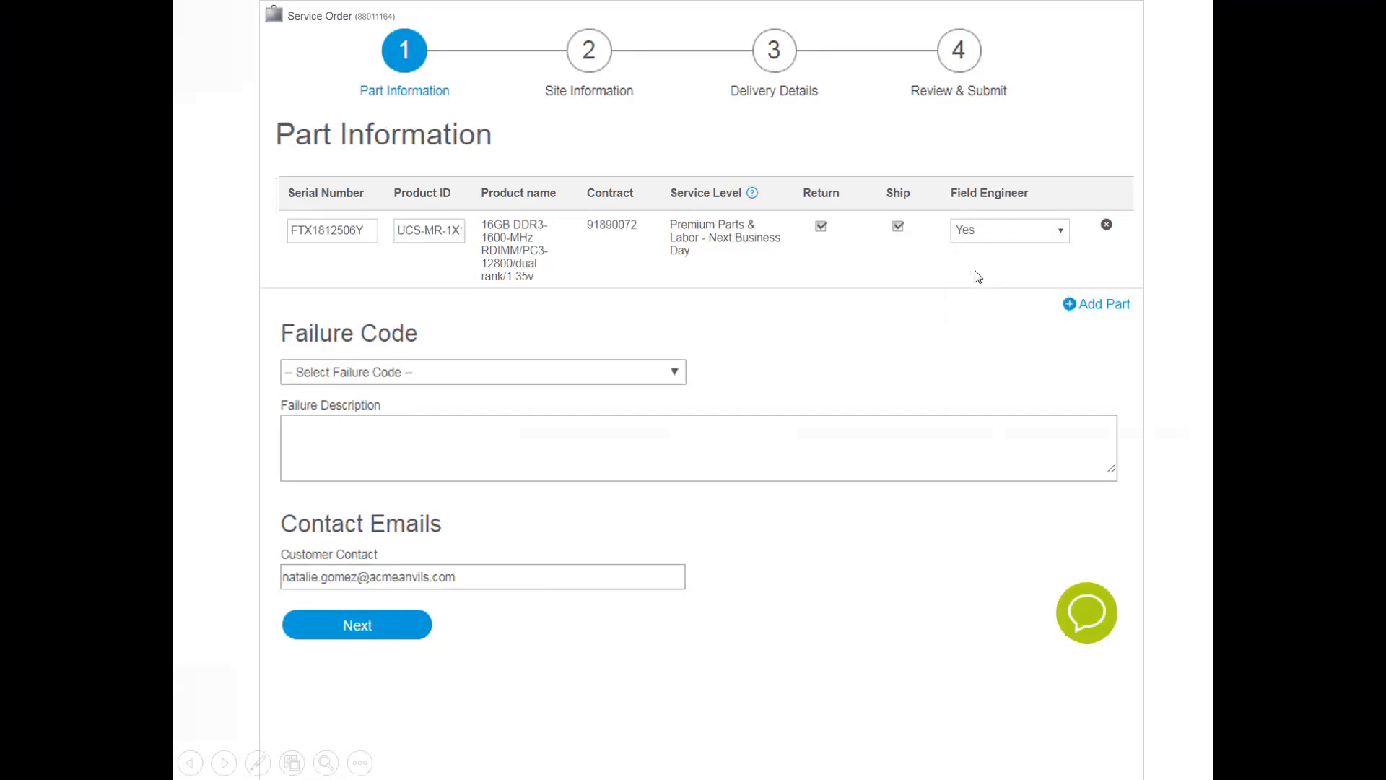
click(567, 381)
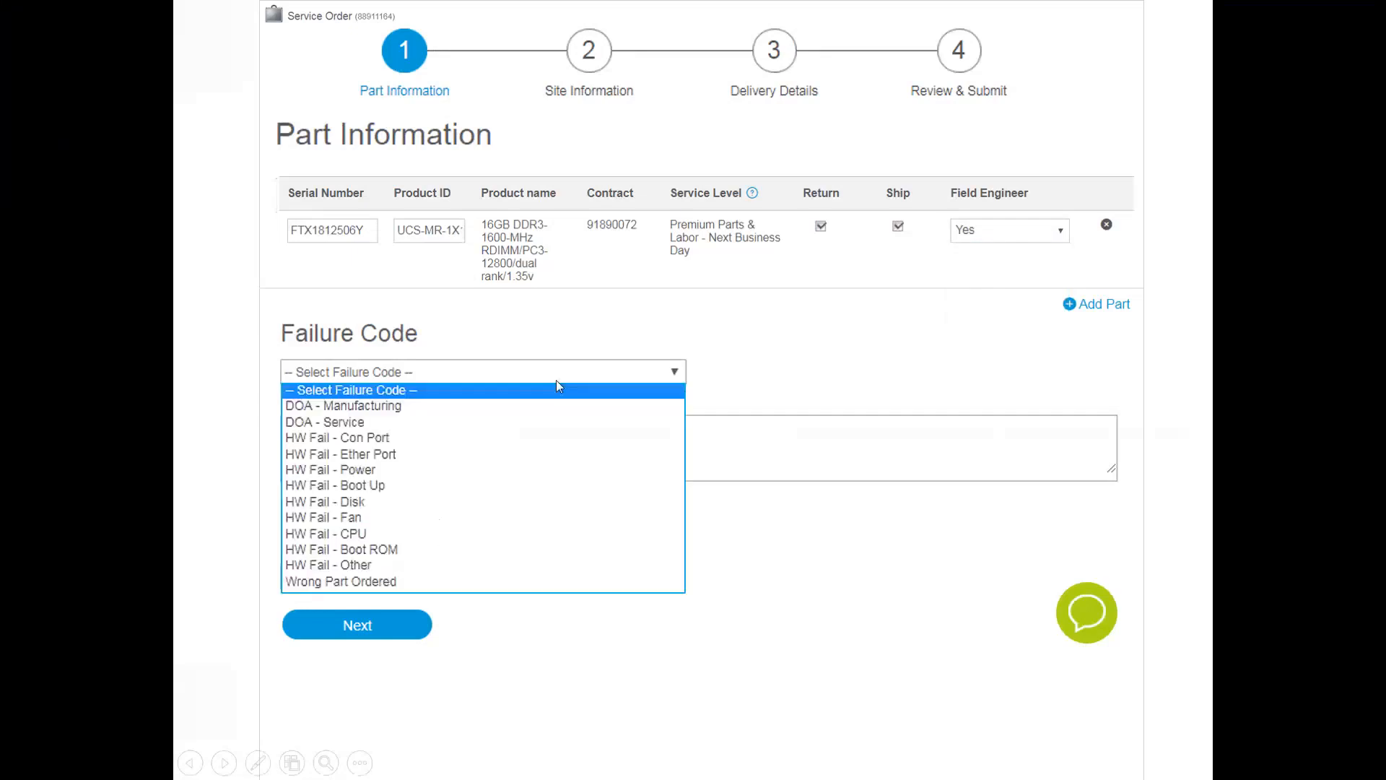
click(361, 565)
click(402, 445)
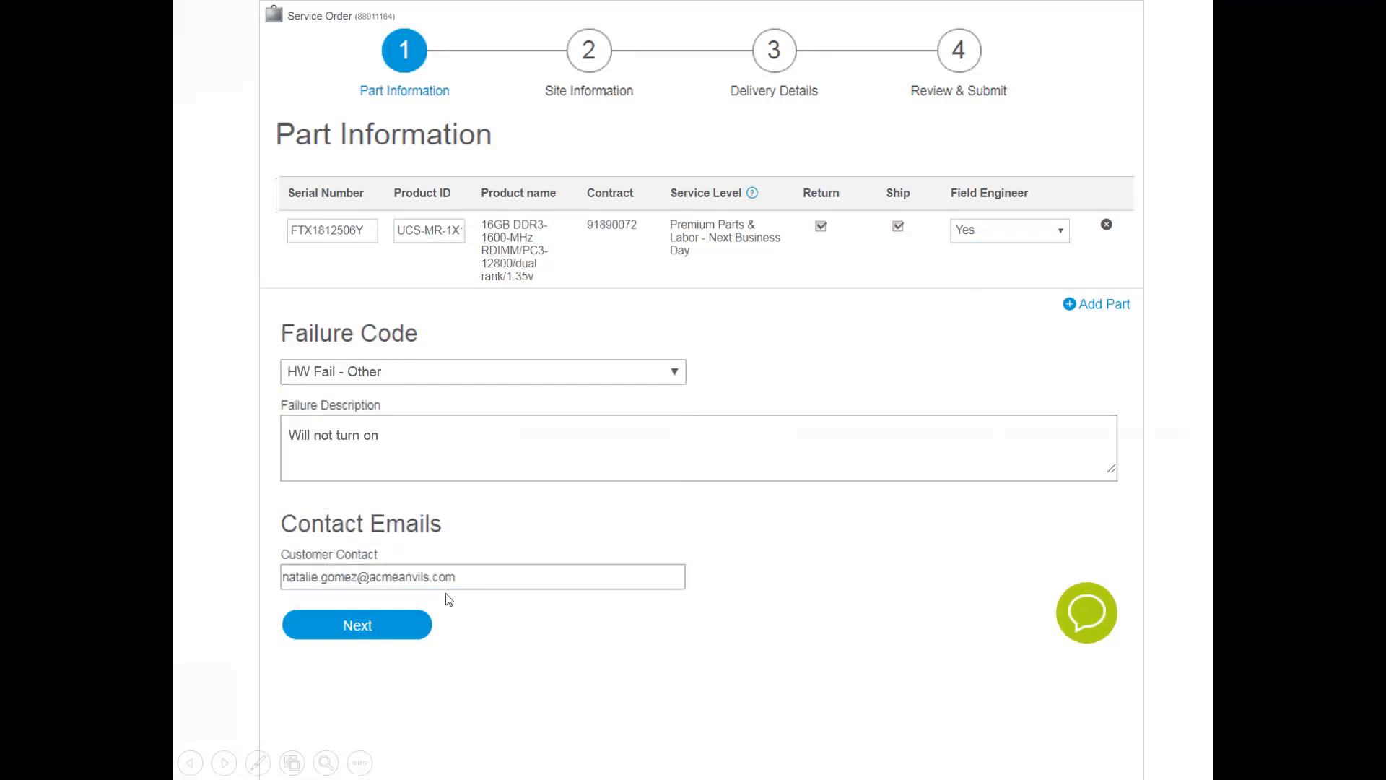
click(401, 625)
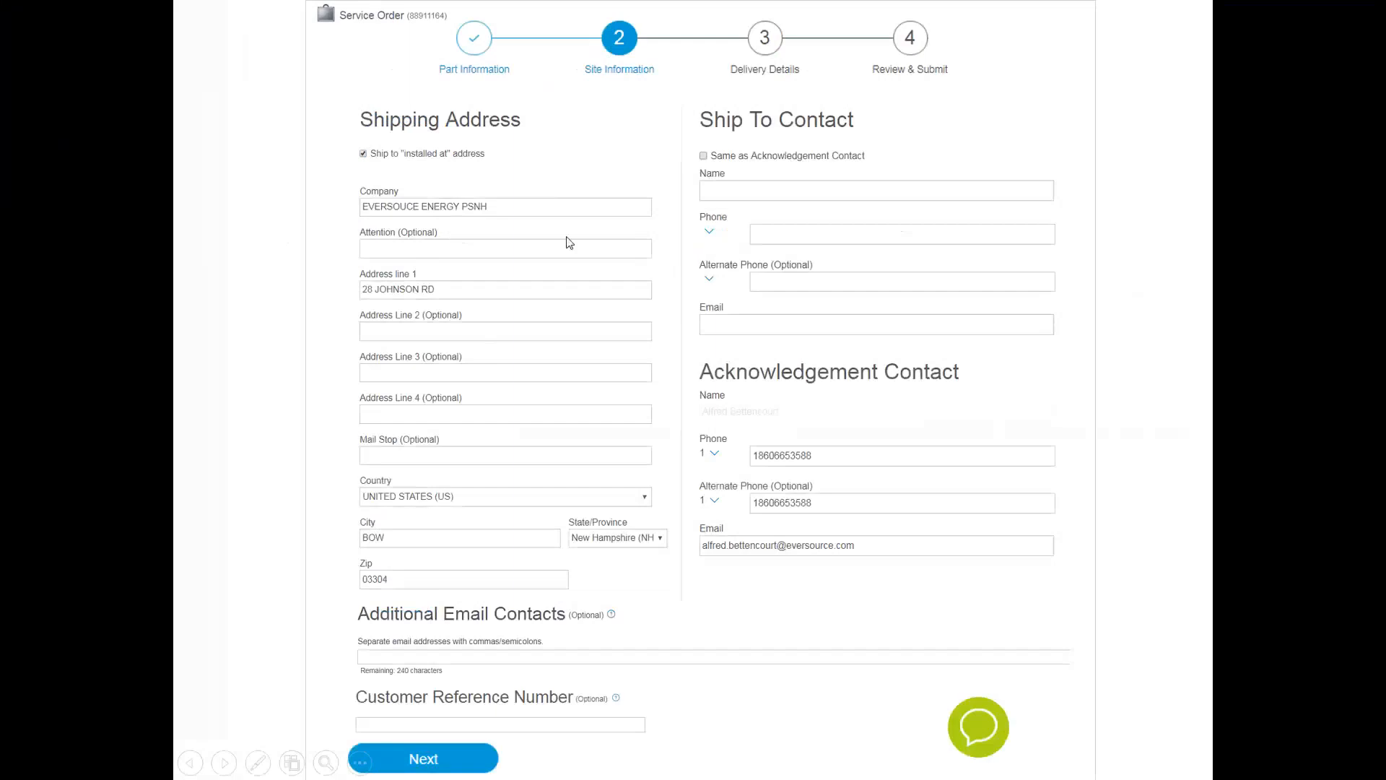
Use the acknowledgement contact as the ship-to contact for the second RMA and continue to the delivery details
click(703, 156)
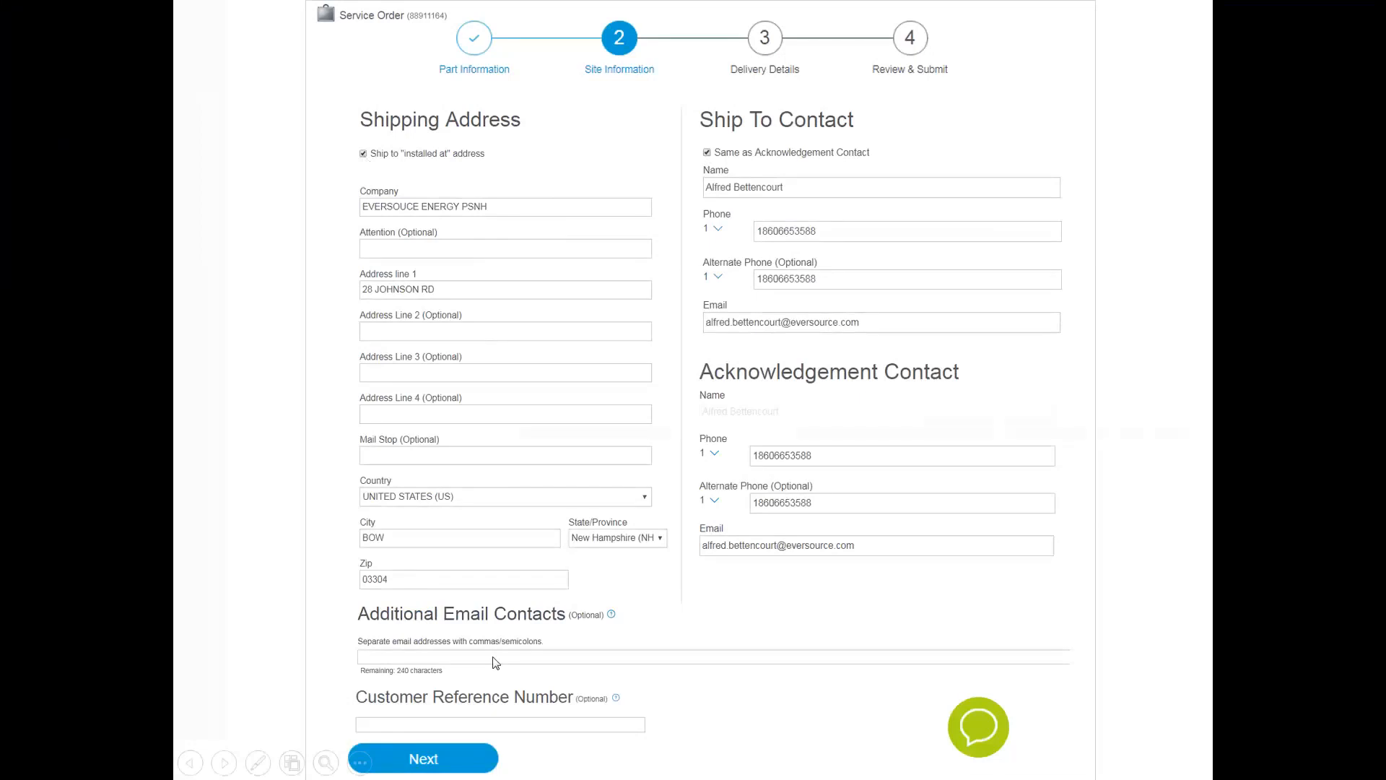
click(493, 760)
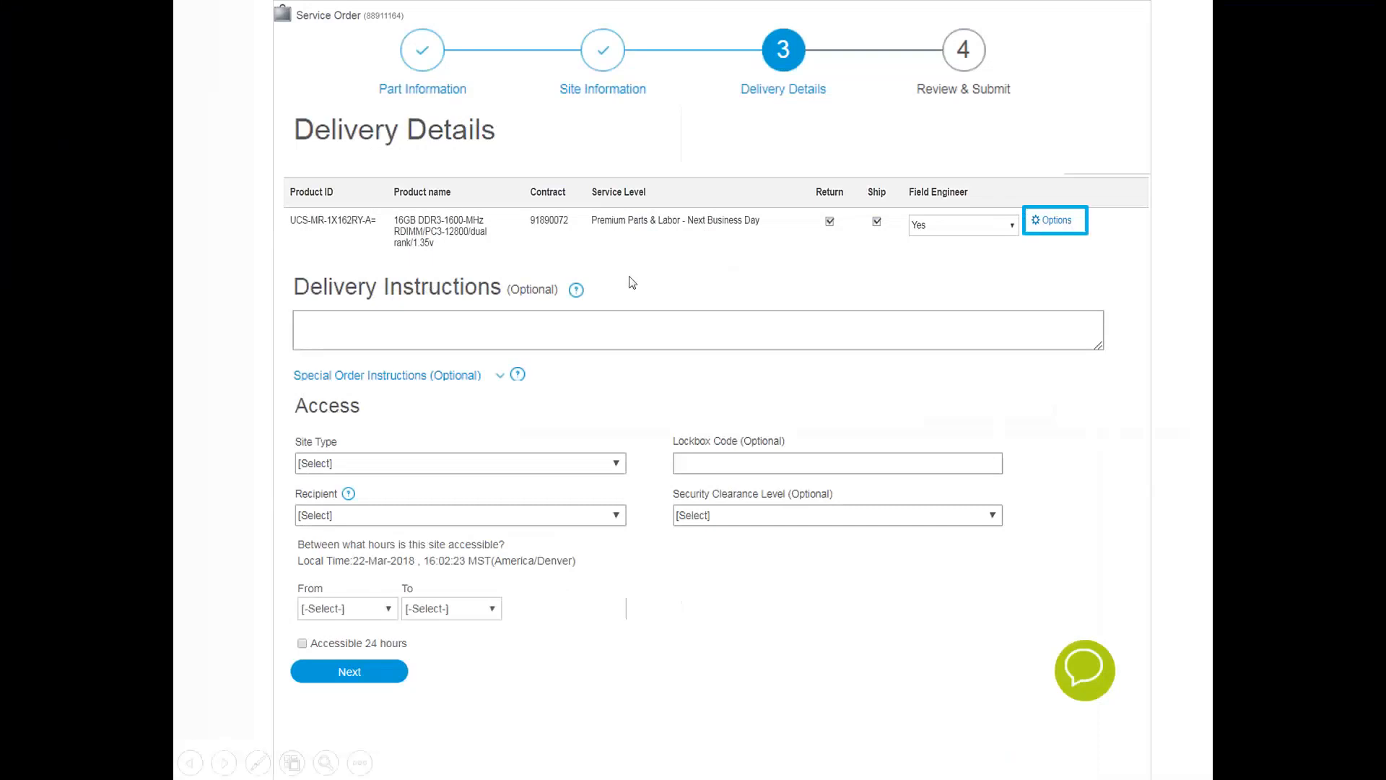
Set site type Data Center, recipient Site Contact, security clearance General ID and 24-hour accessibility, keeping the field engineer, and continue to the review
click(980, 225)
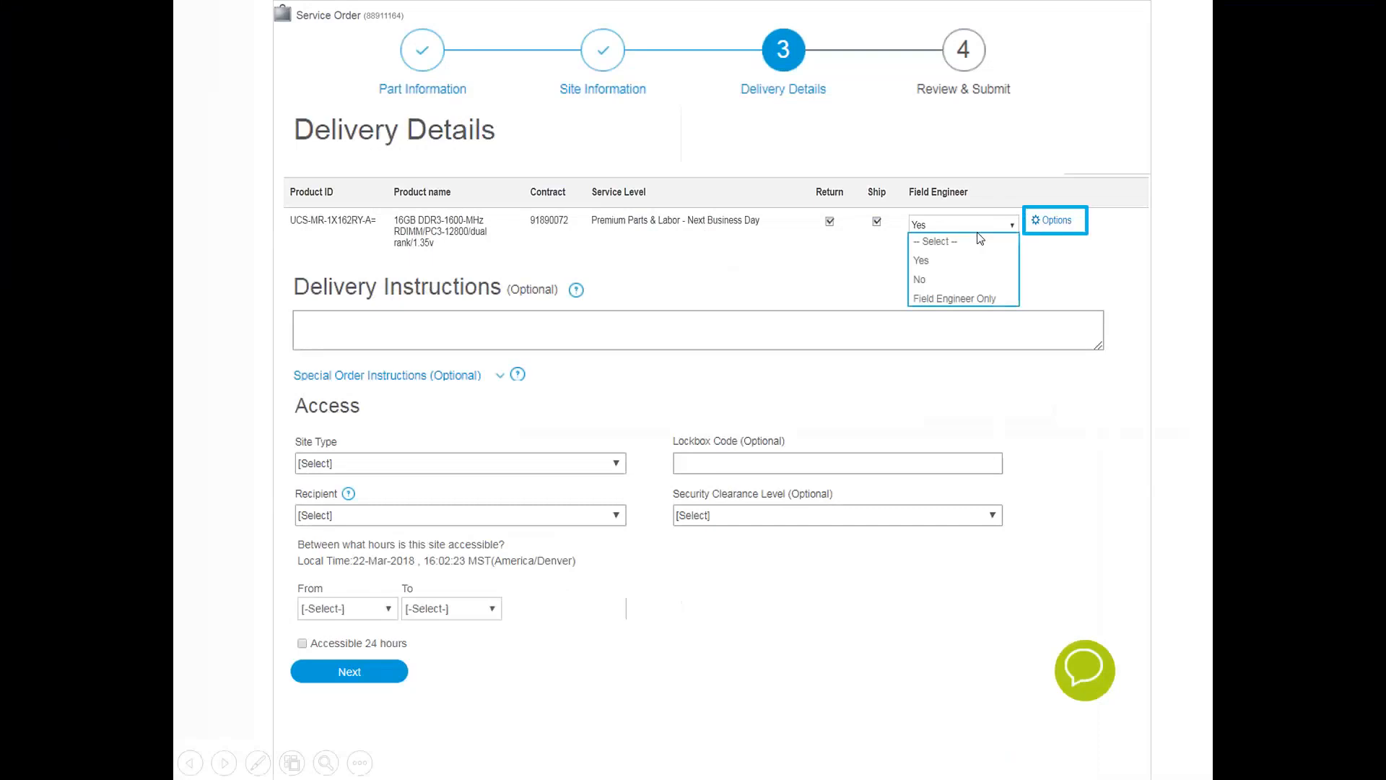
click(977, 233)
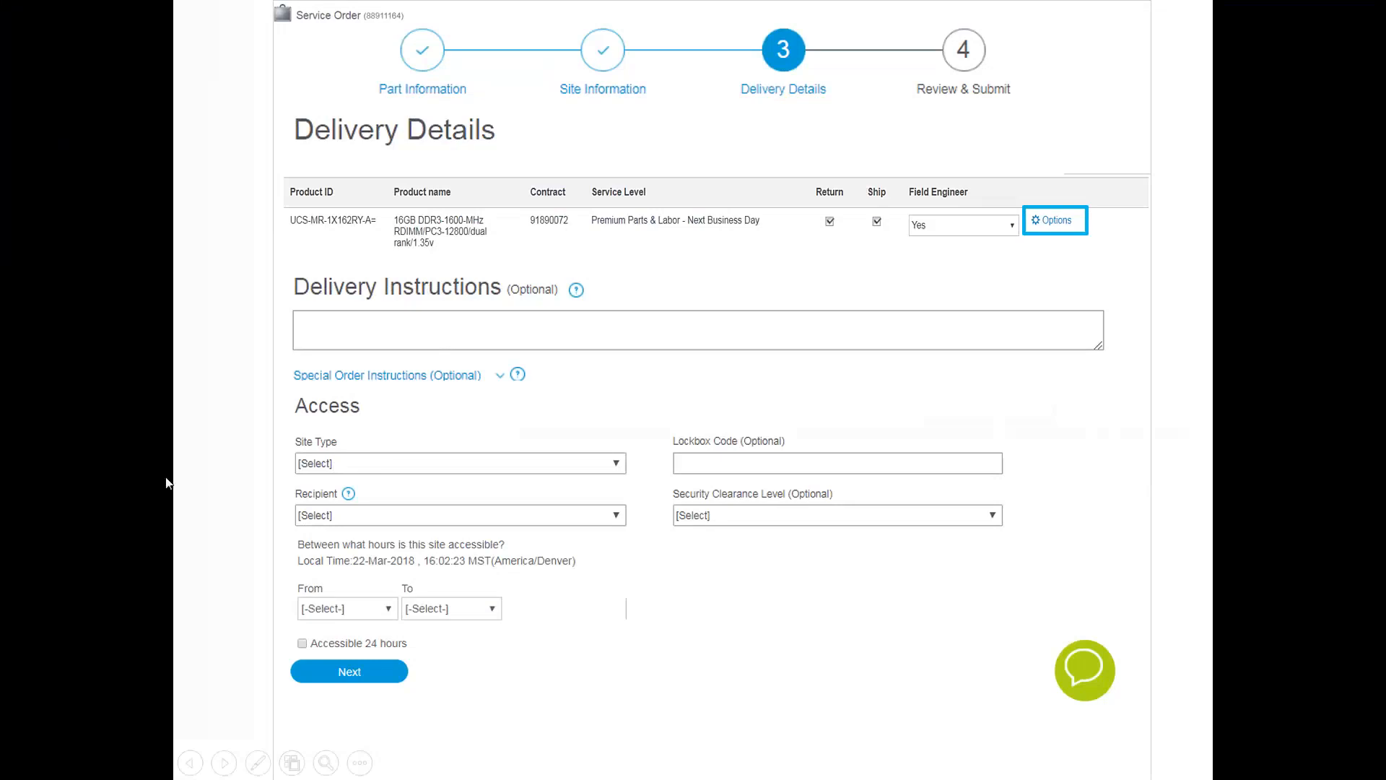
click(391, 463)
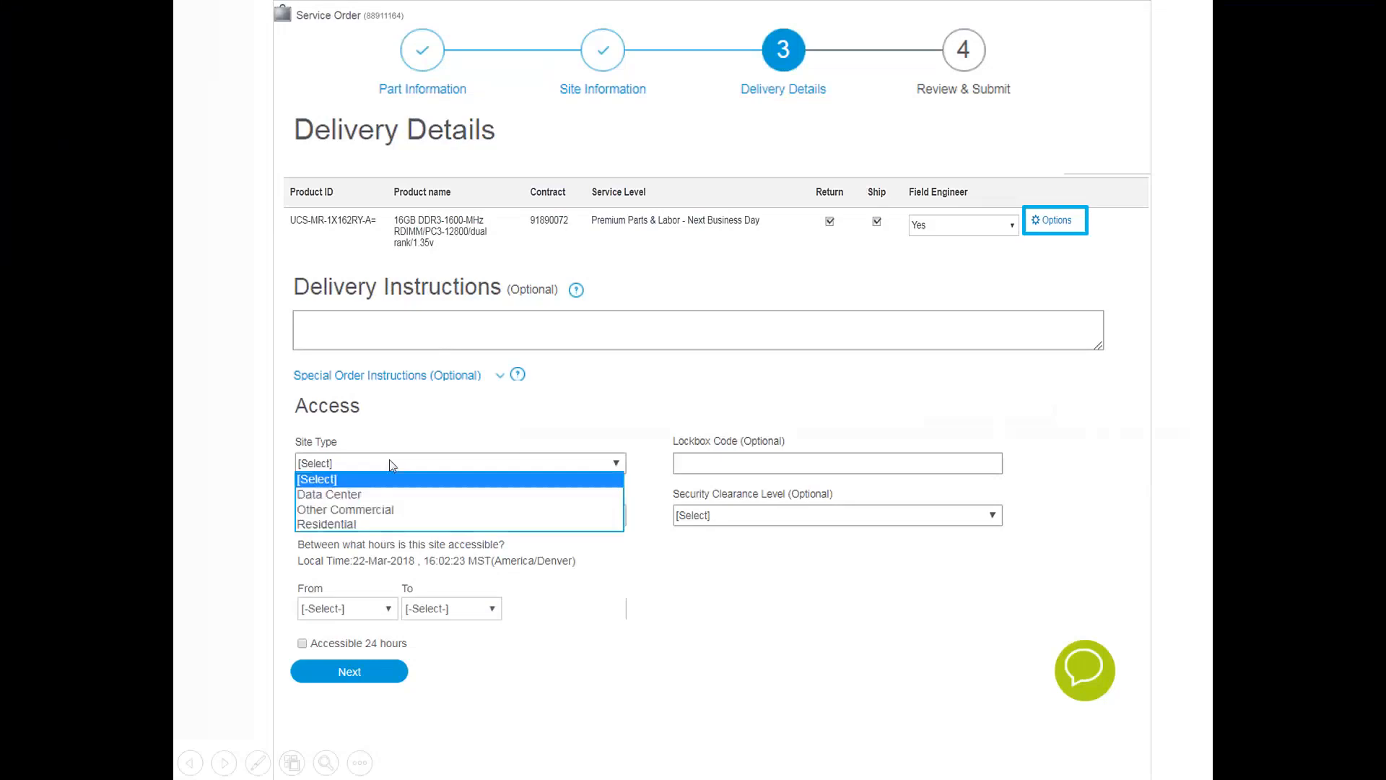
click(358, 496)
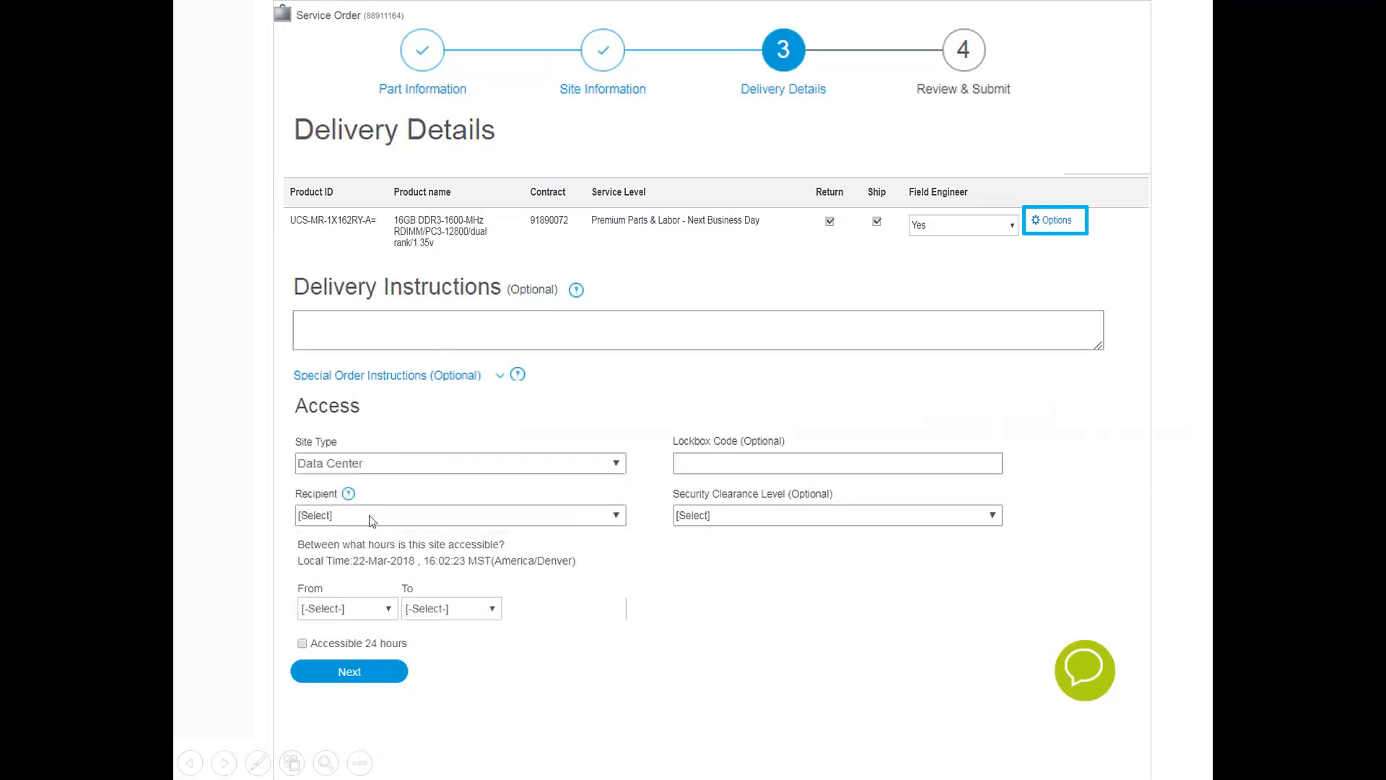
click(369, 514)
click(365, 589)
click(735, 516)
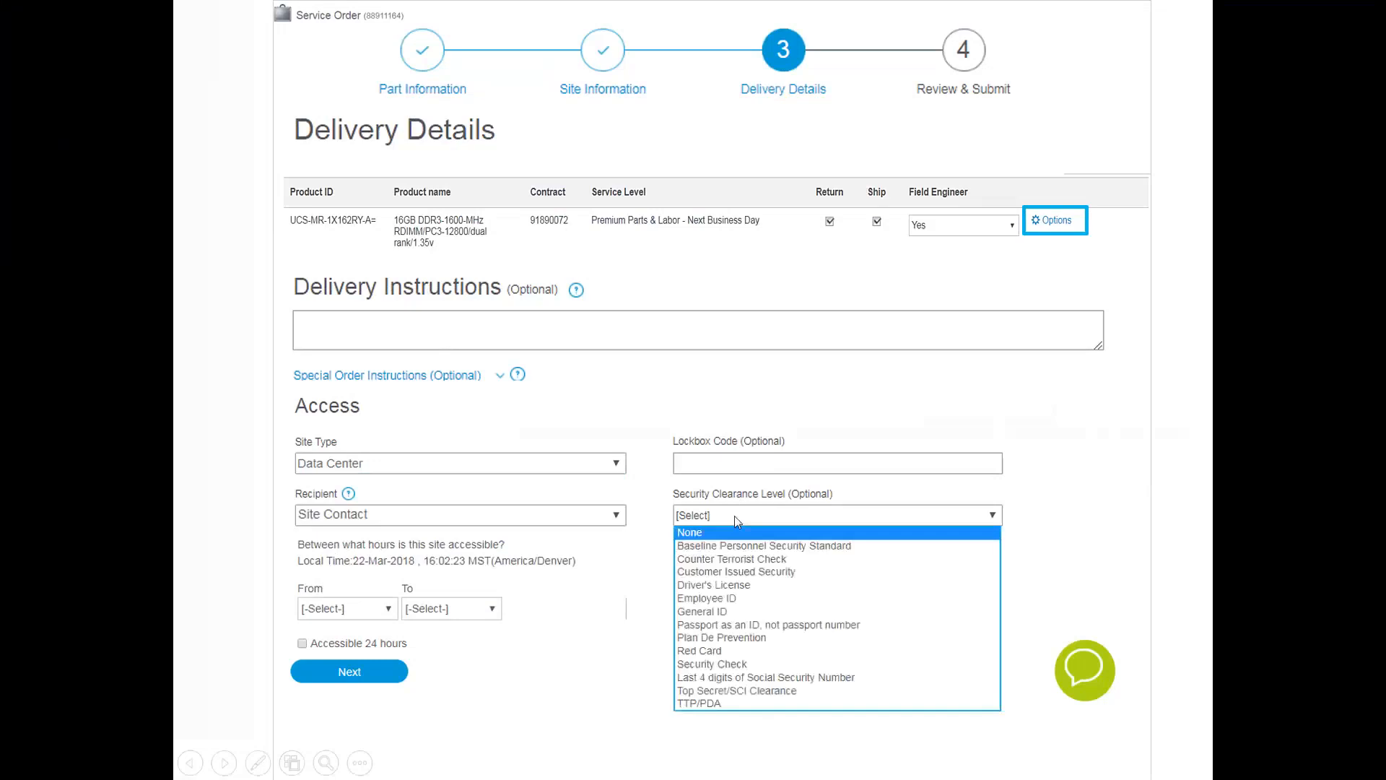
click(729, 612)
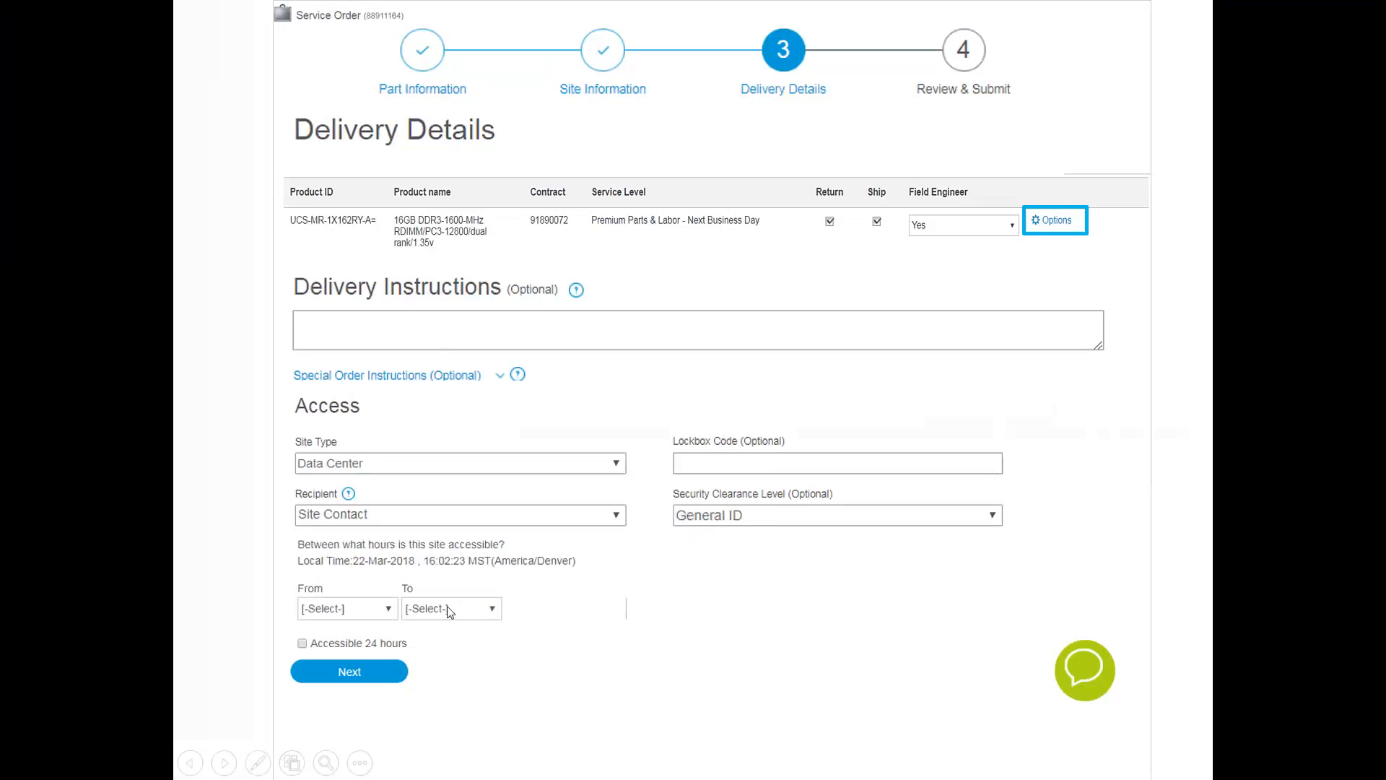
click(302, 644)
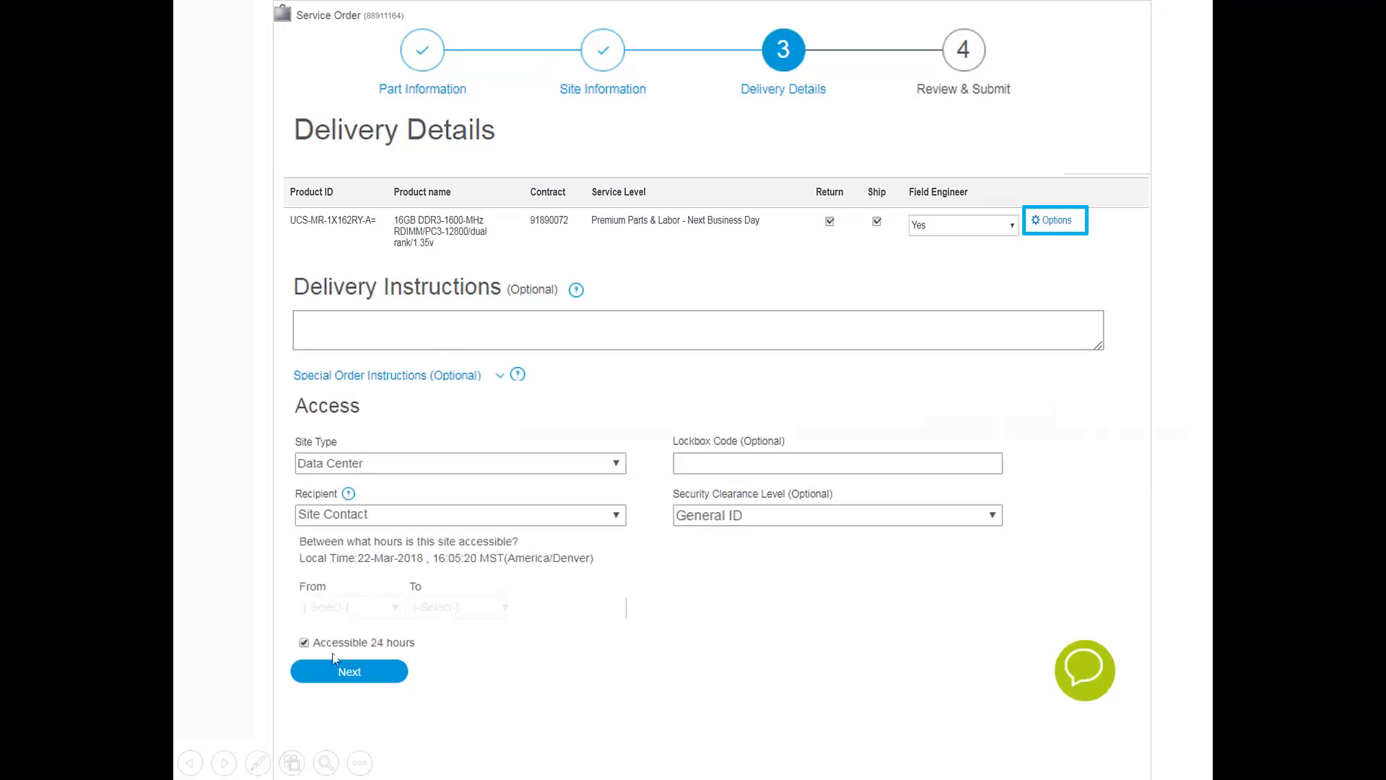
click(377, 672)
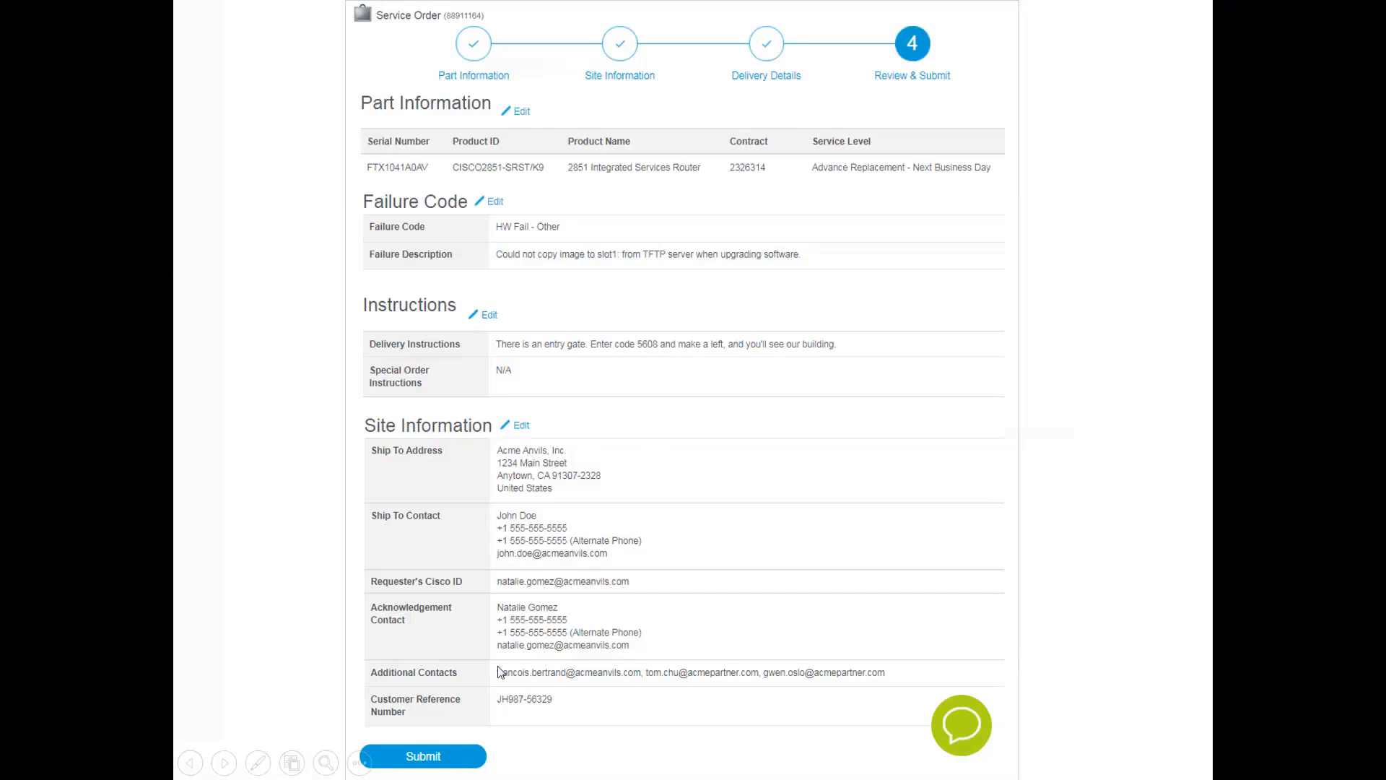
Submit the reviewed field-engineer RMA and leave its confirmation page
click(466, 766)
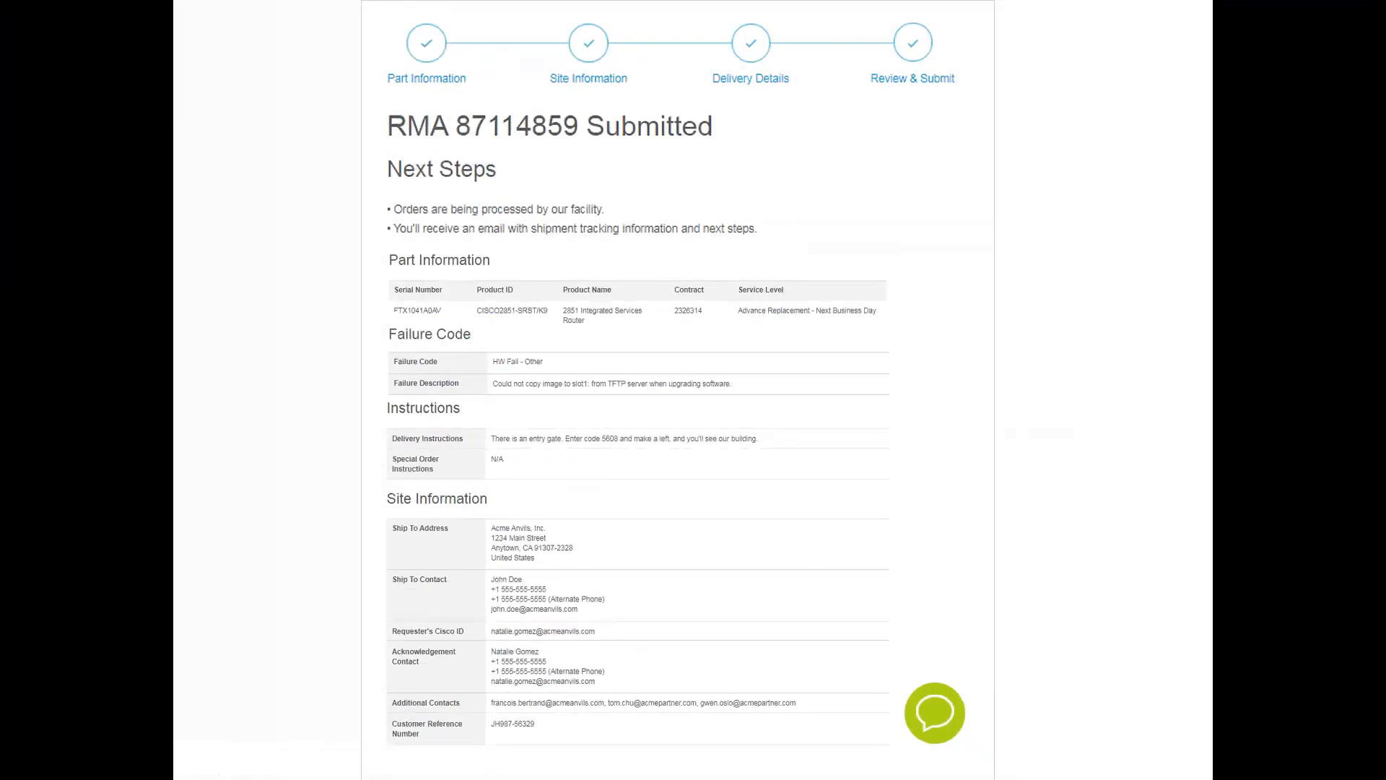
click(598, 546)
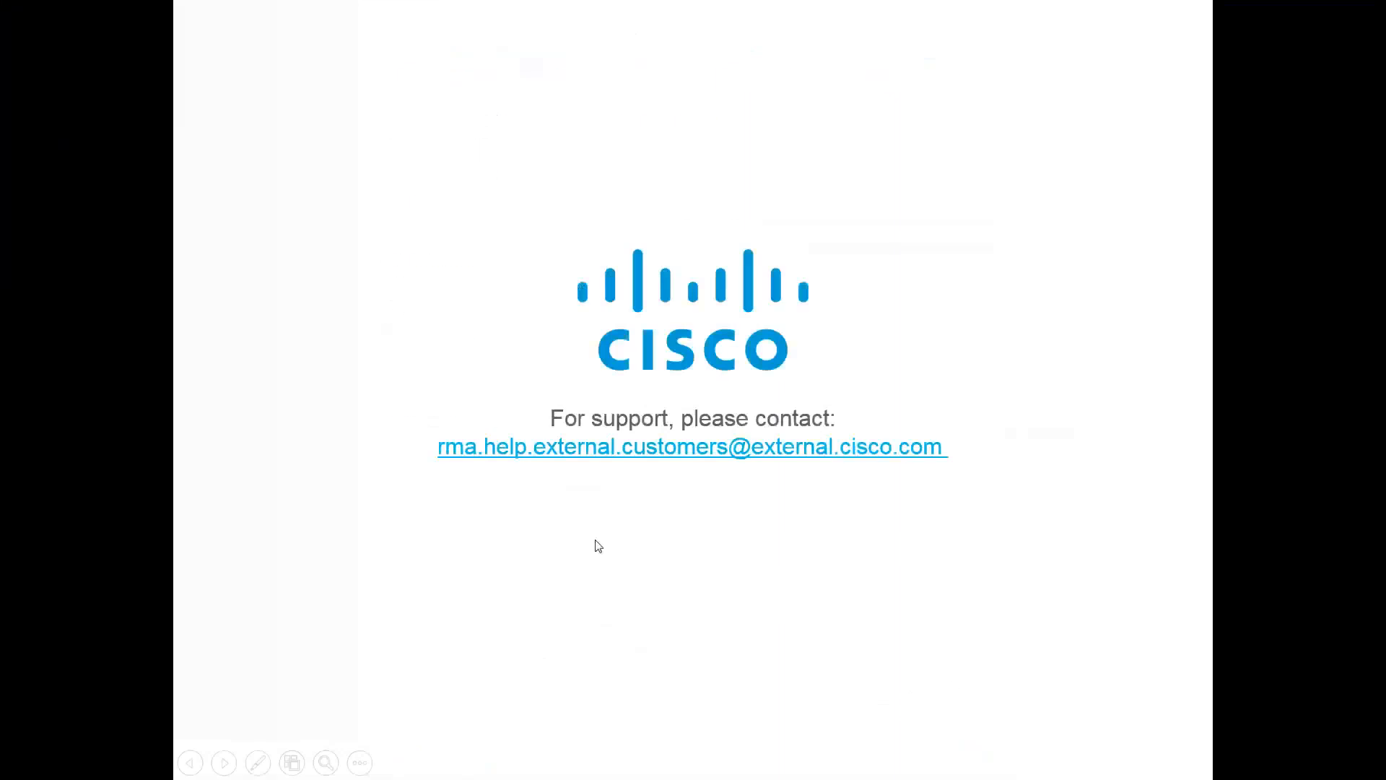